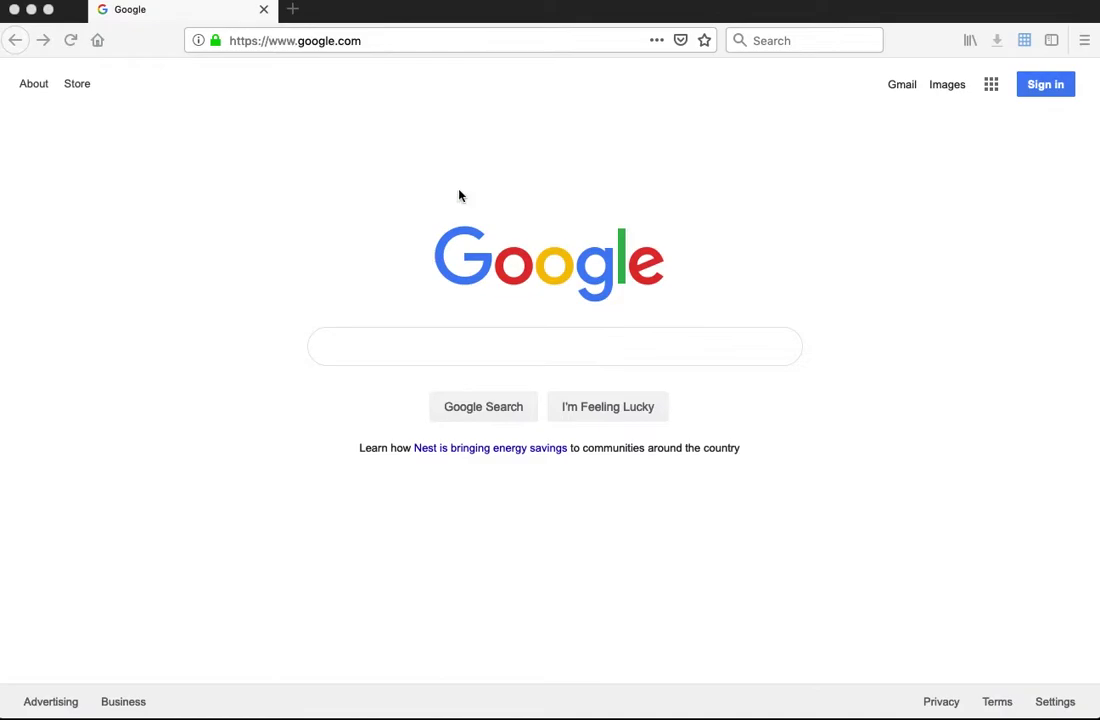
click(422, 42)
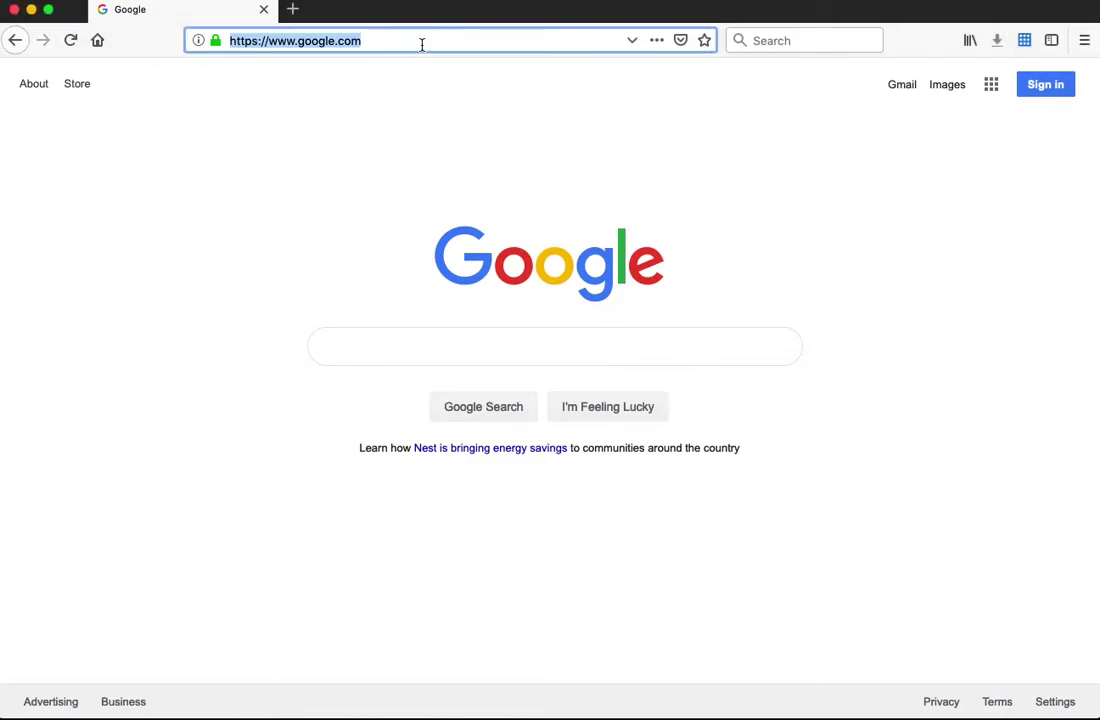
text(www.)
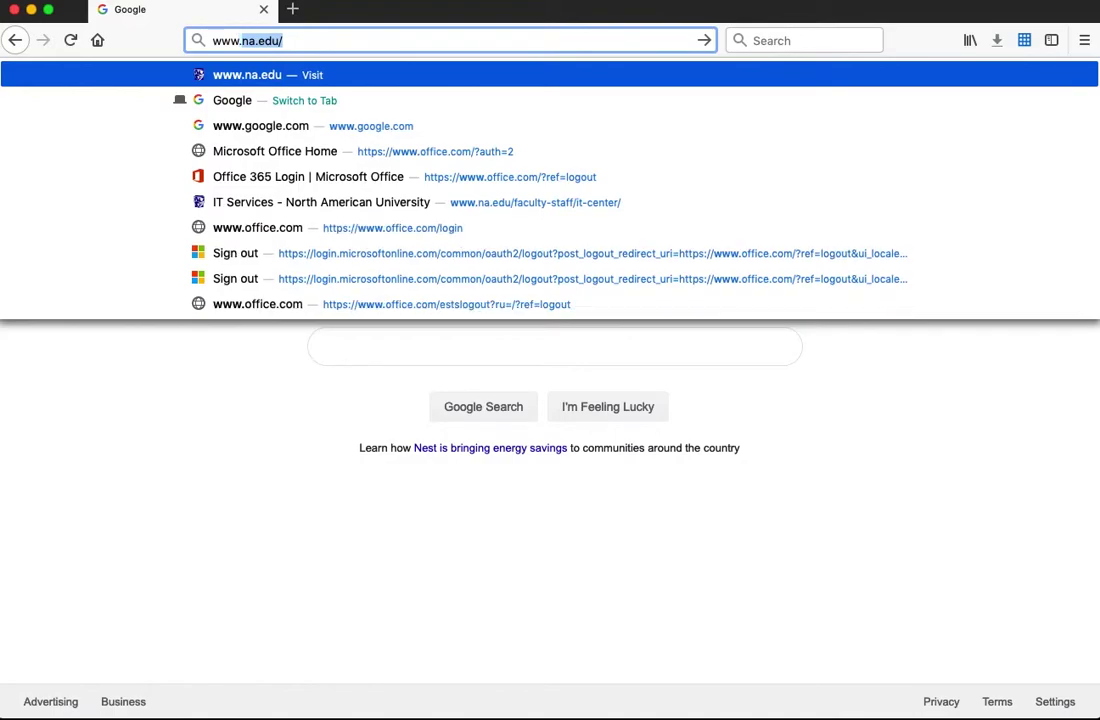
text(na.edu)
key(Return)
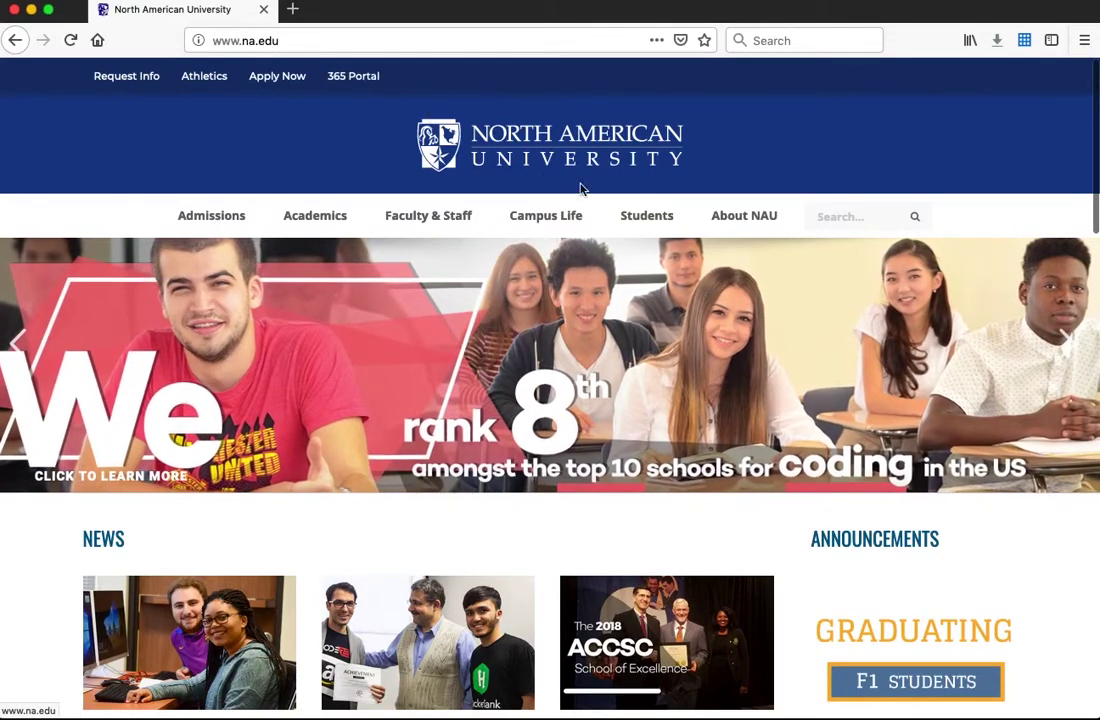
Follow the 365 Portal link in the NAU homepage's top bar
mouse_move(648, 219)
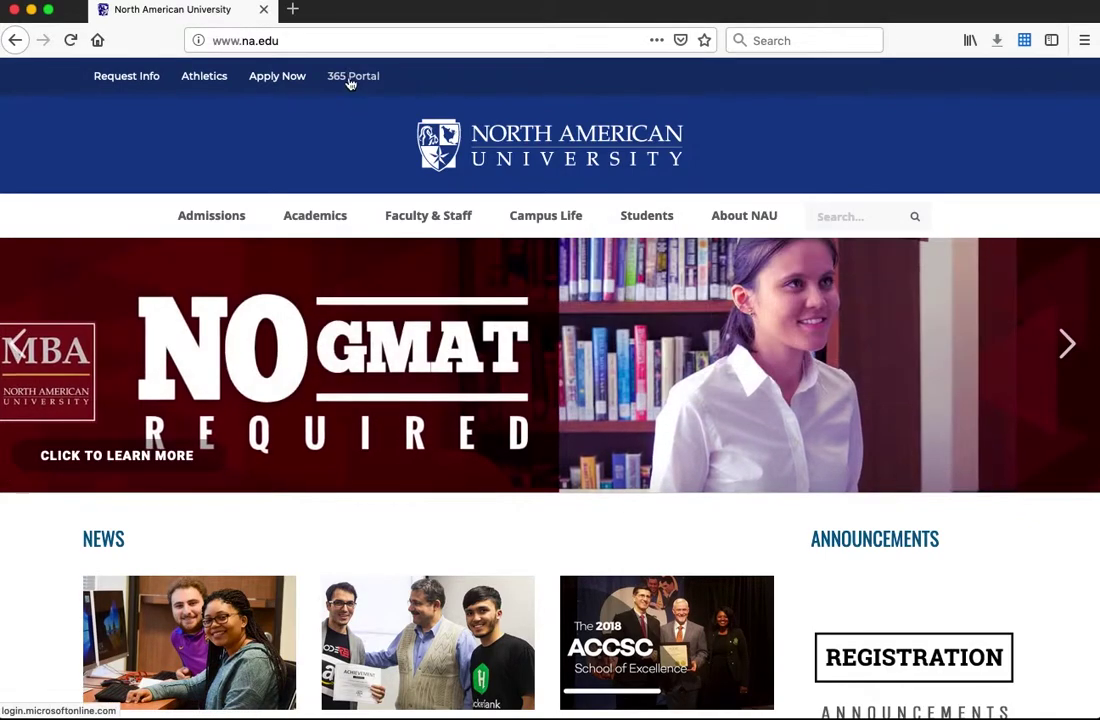
click(355, 78)
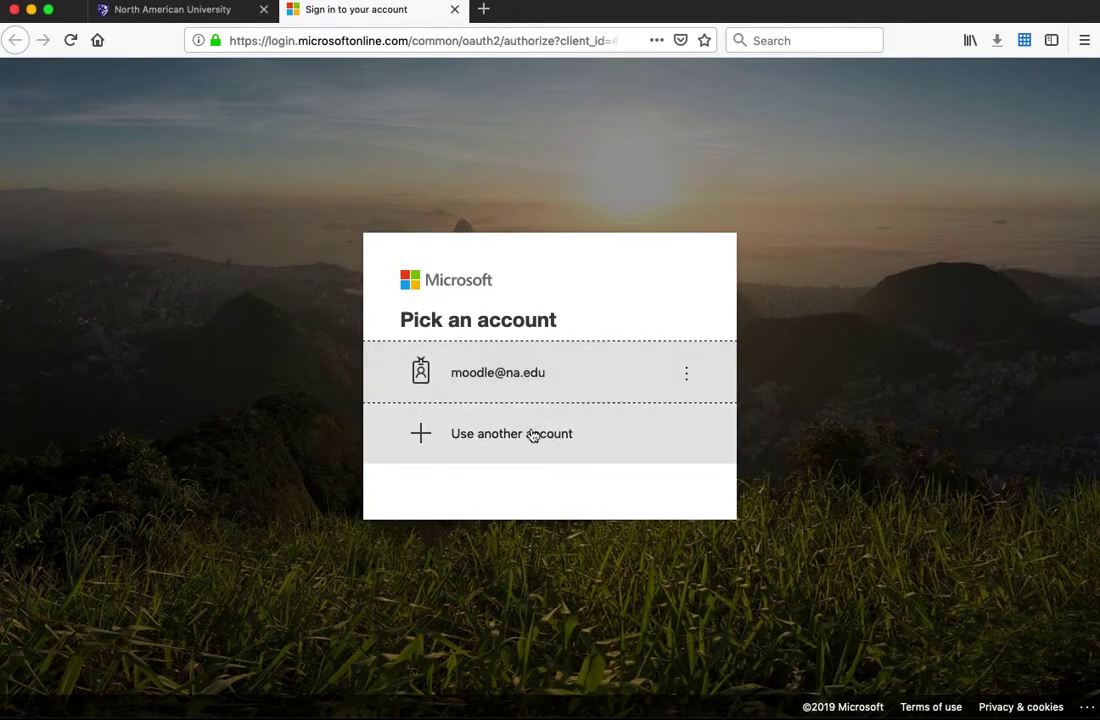
Choose 'Use another account' for a blank sign-in, then switch back to the NAU homepage tab
click(502, 378)
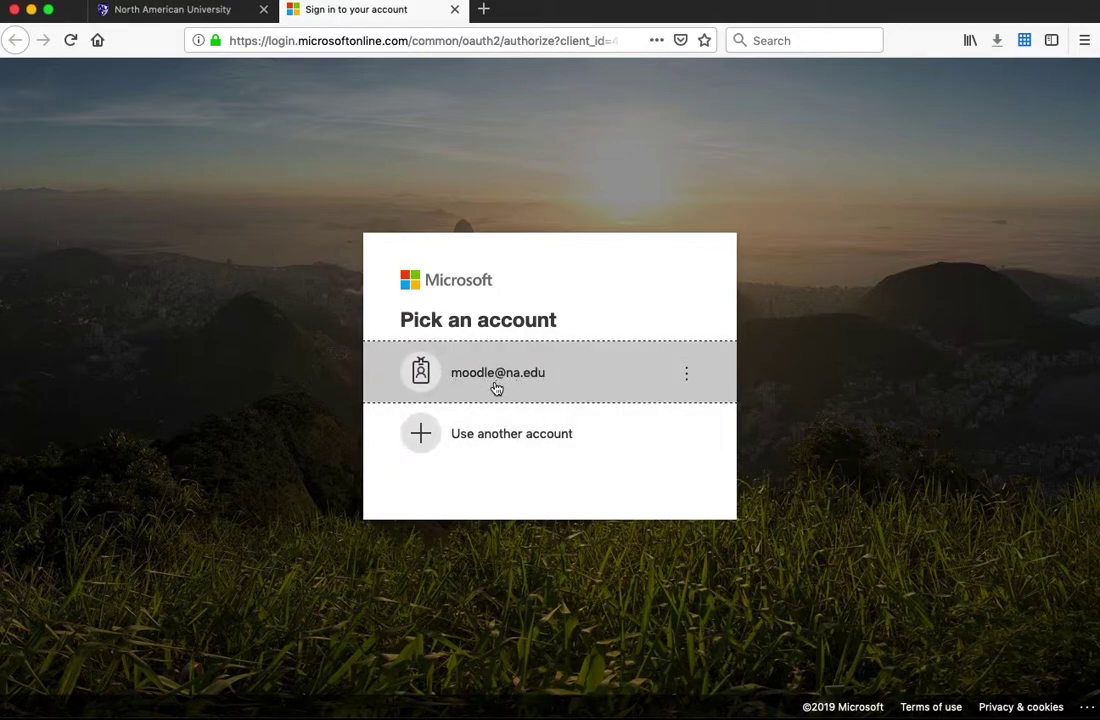
click(551, 443)
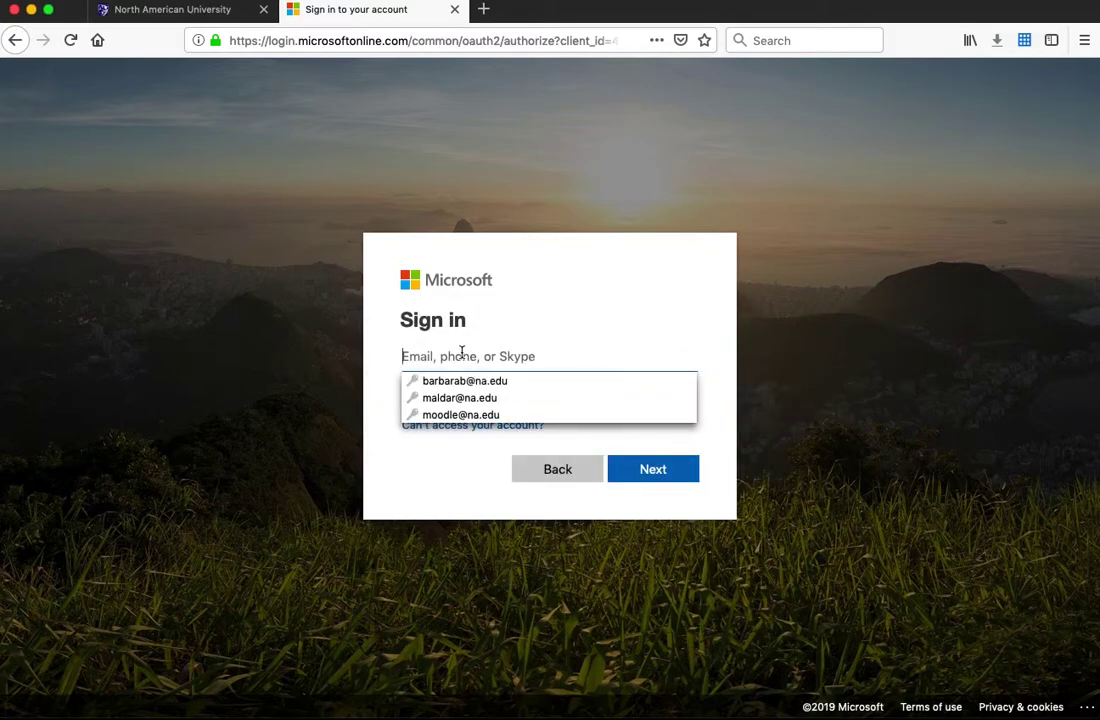
click(176, 10)
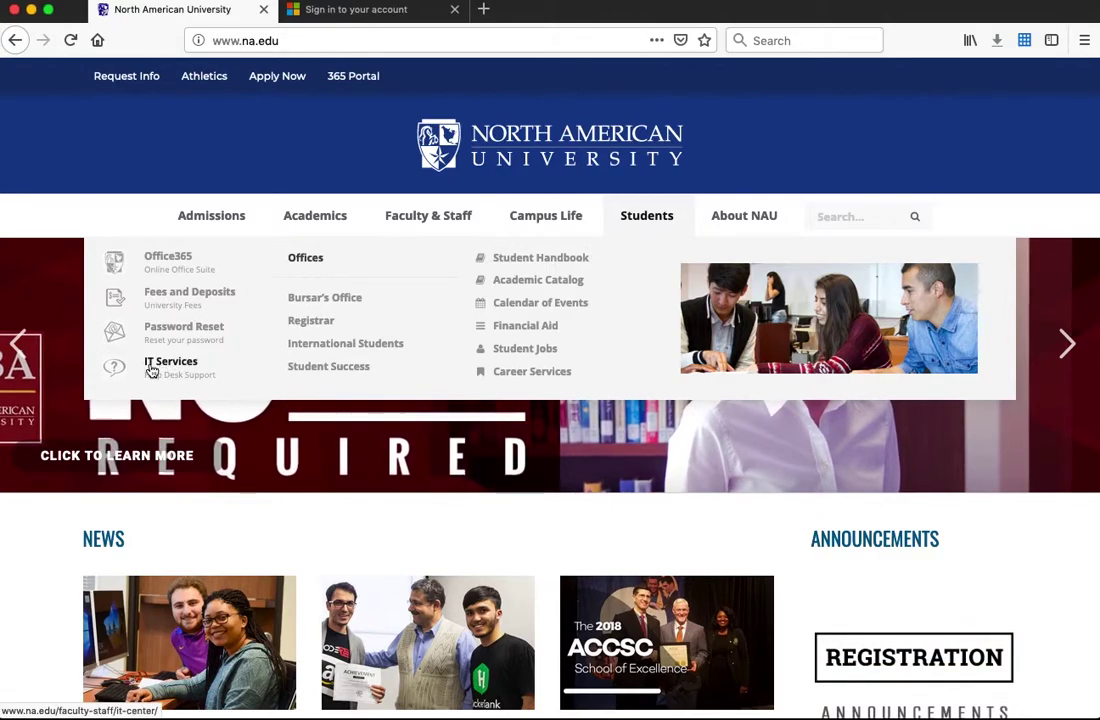
Open the IT Services page and select the help desk e-mail address
click(160, 366)
scroll(319, 360, down, 6)
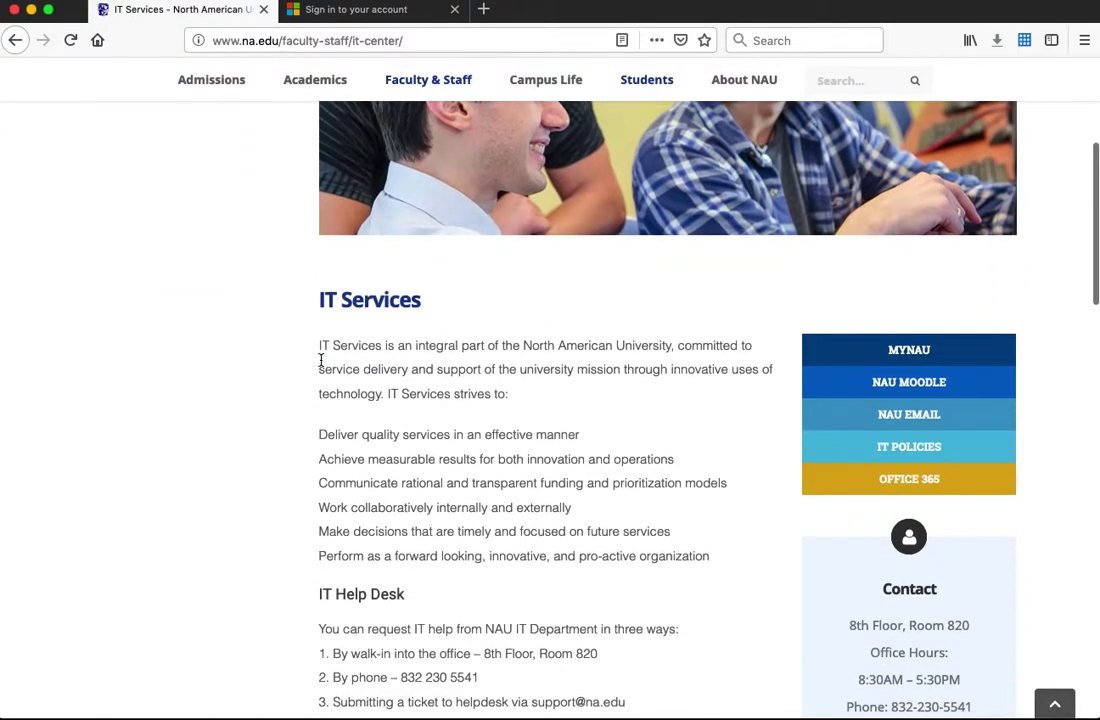
drag(860, 452, 965, 449)
click(957, 454)
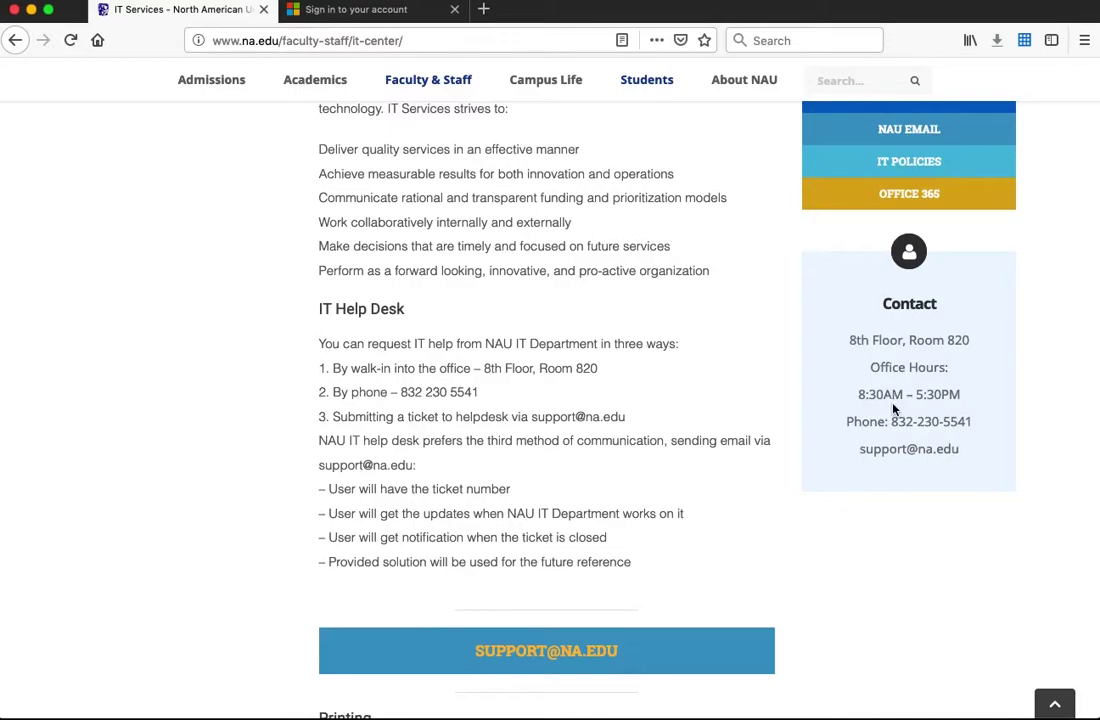
Select the help desk phone number, office location and hours, then return to the sign-in tab
drag(891, 421, 972, 422)
drag(852, 340, 962, 395)
click(940, 339)
scroll(538, 173, up, 2)
click(351, 10)
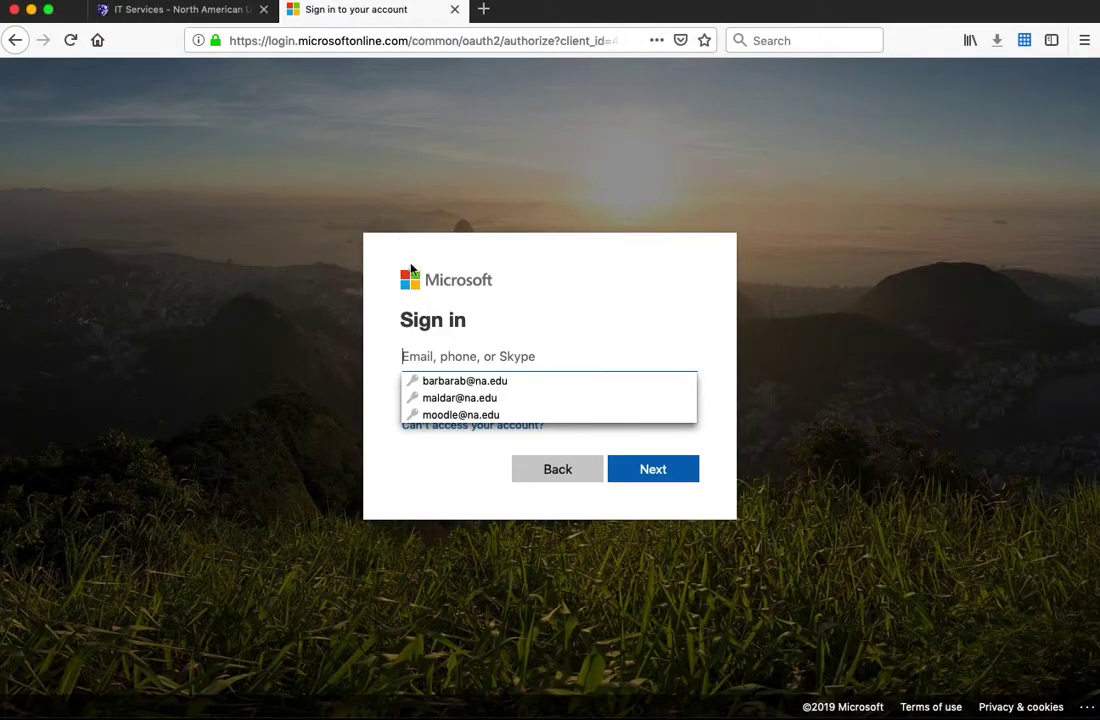
Sign in with the university account e-mail and password, and stay signed in without further prompts
click(450, 353)
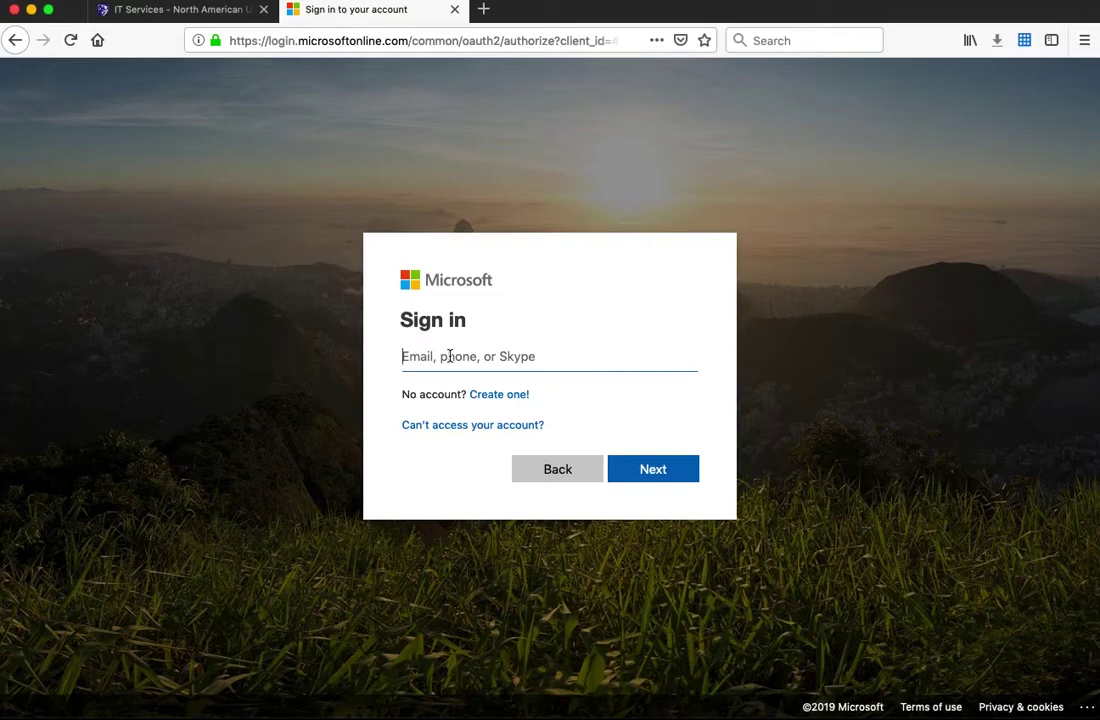
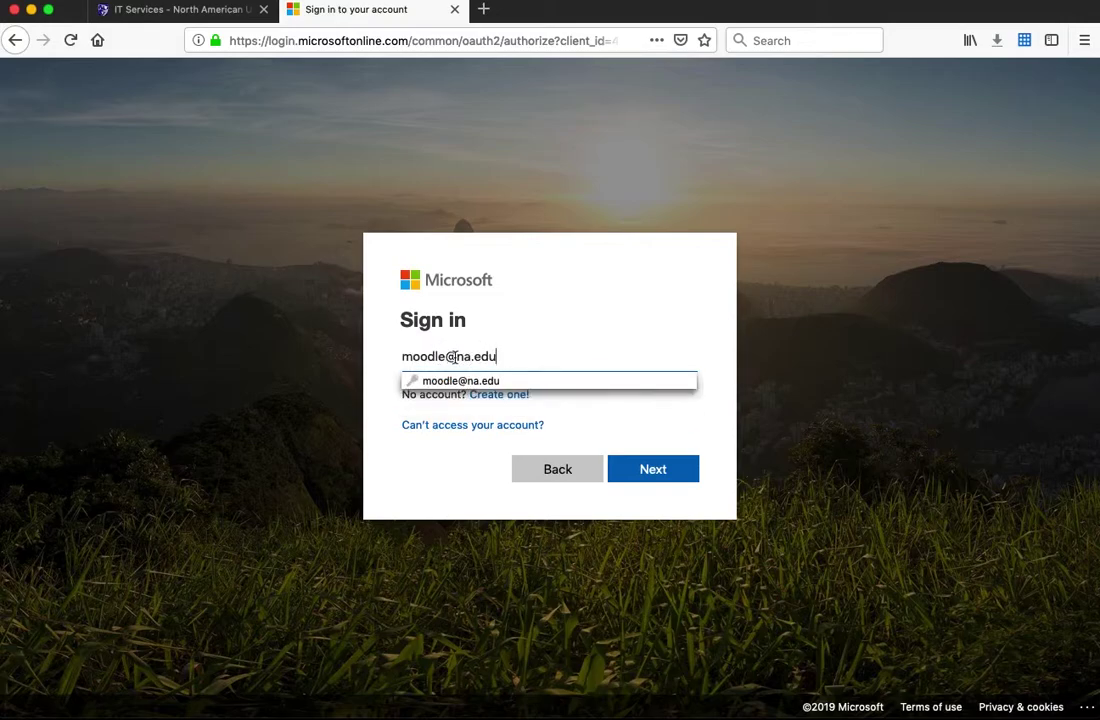
click(651, 468)
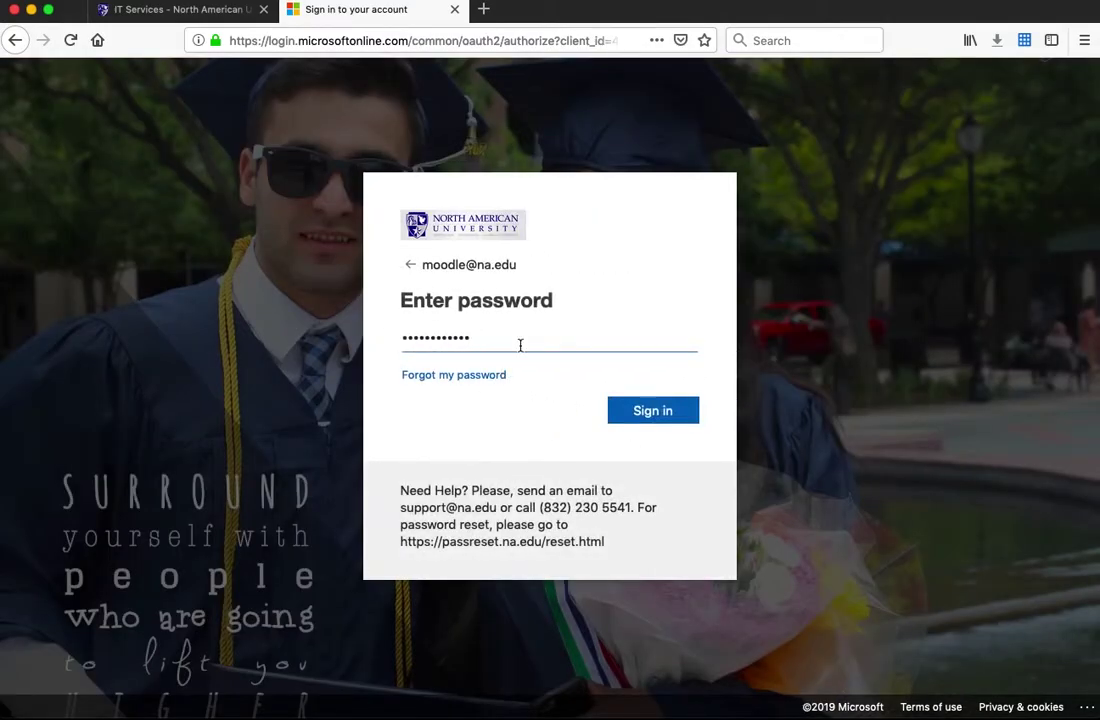
click(645, 415)
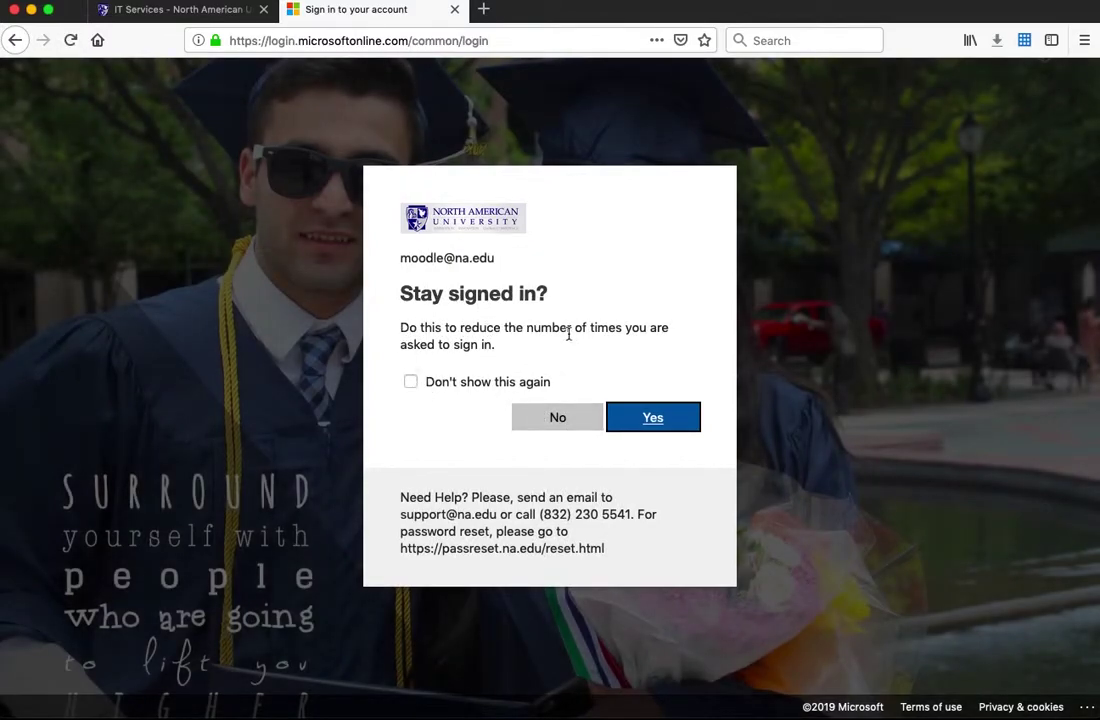
click(410, 383)
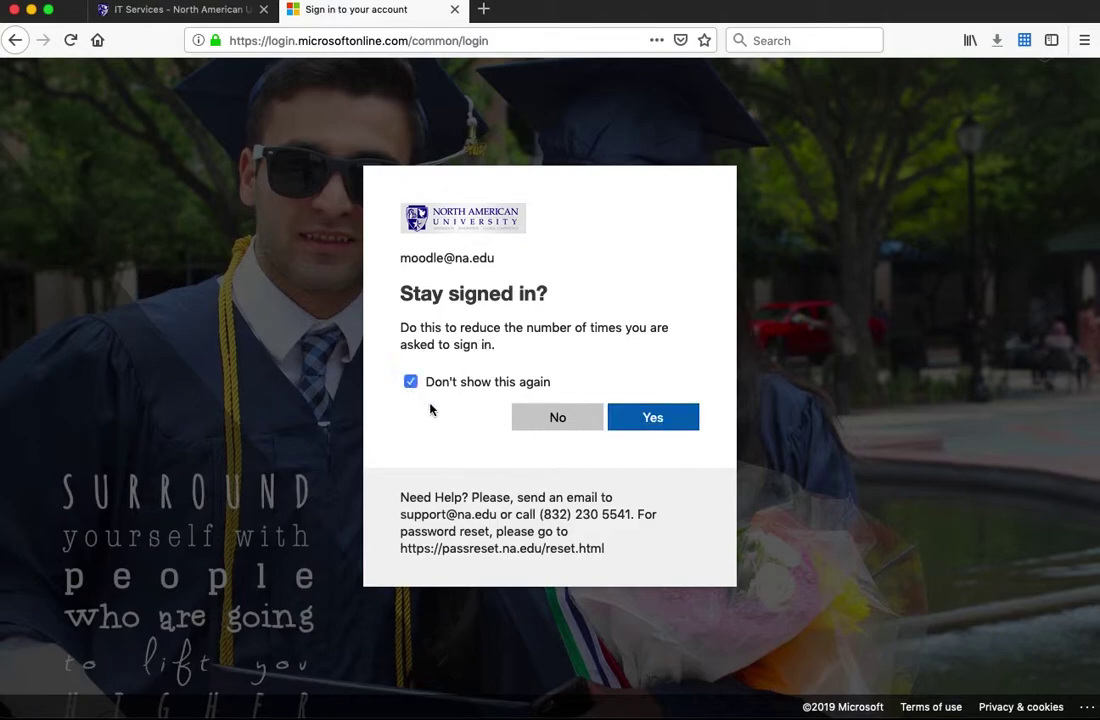
click(649, 420)
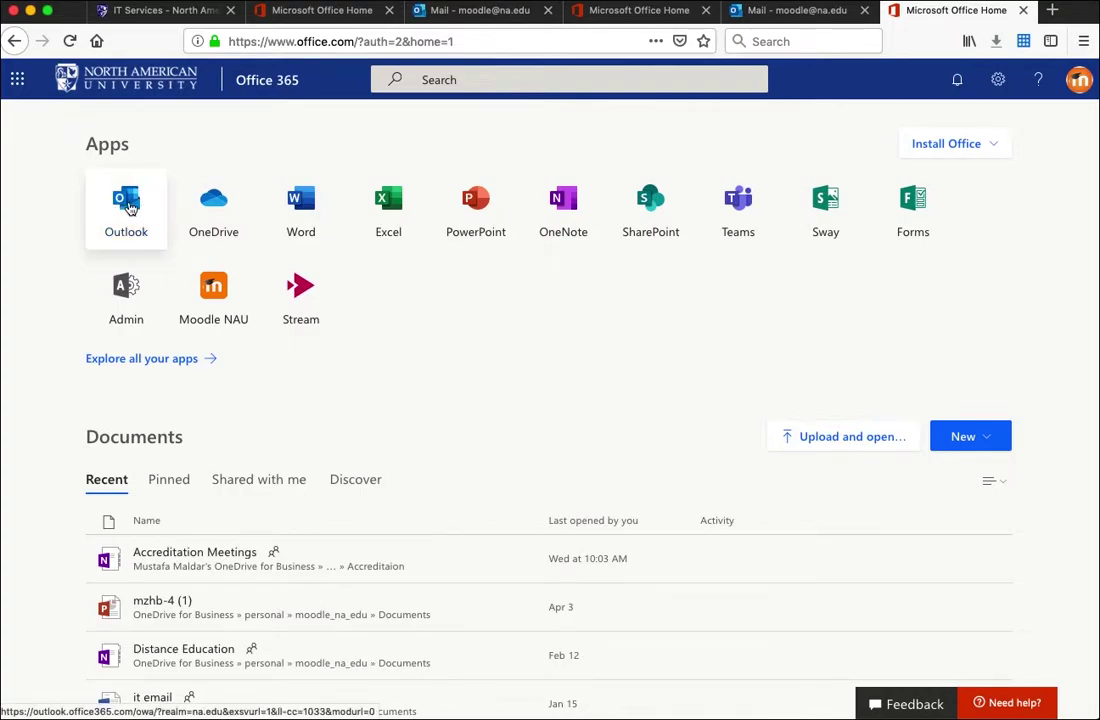
Launch Outlook from the Apps list on the Office 365 home page
click(129, 206)
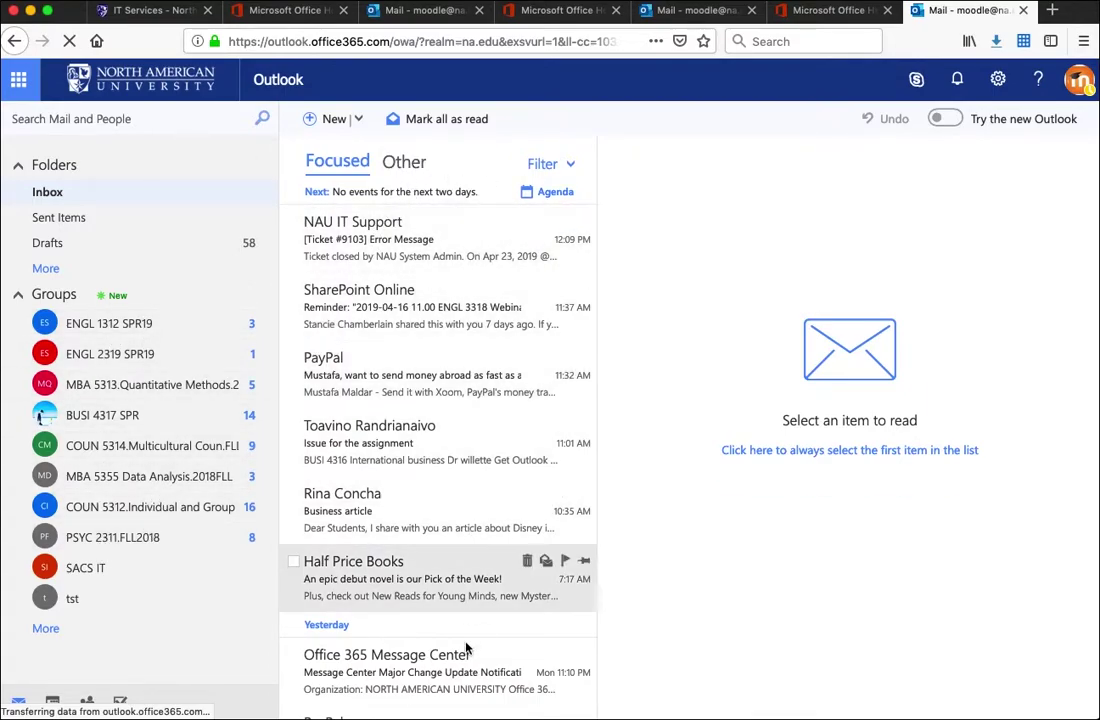
Start a new message to NAU IT Support, then return to Office 365 home via the app launcher
click(326, 126)
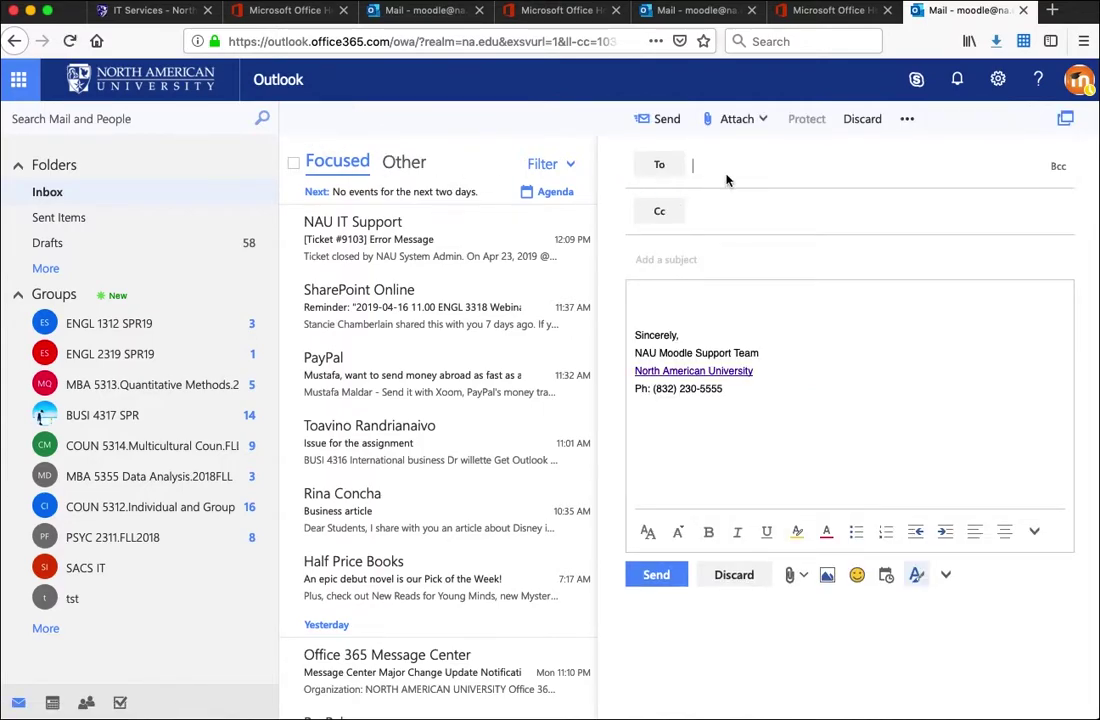
click(719, 165)
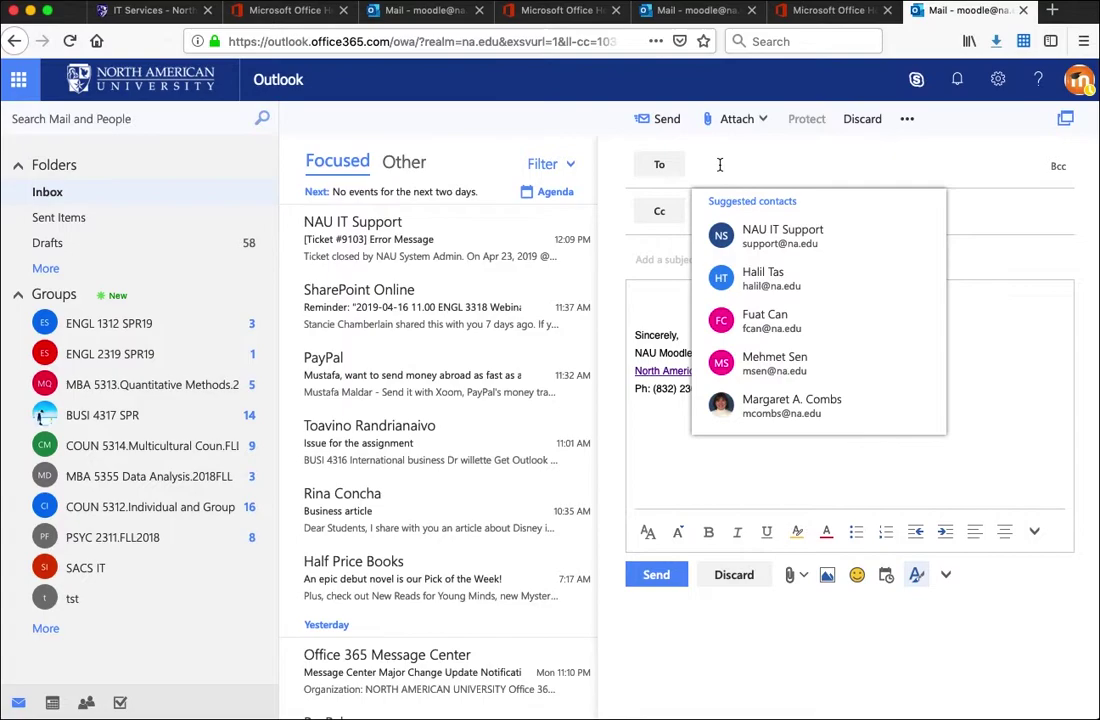
text(suuport)
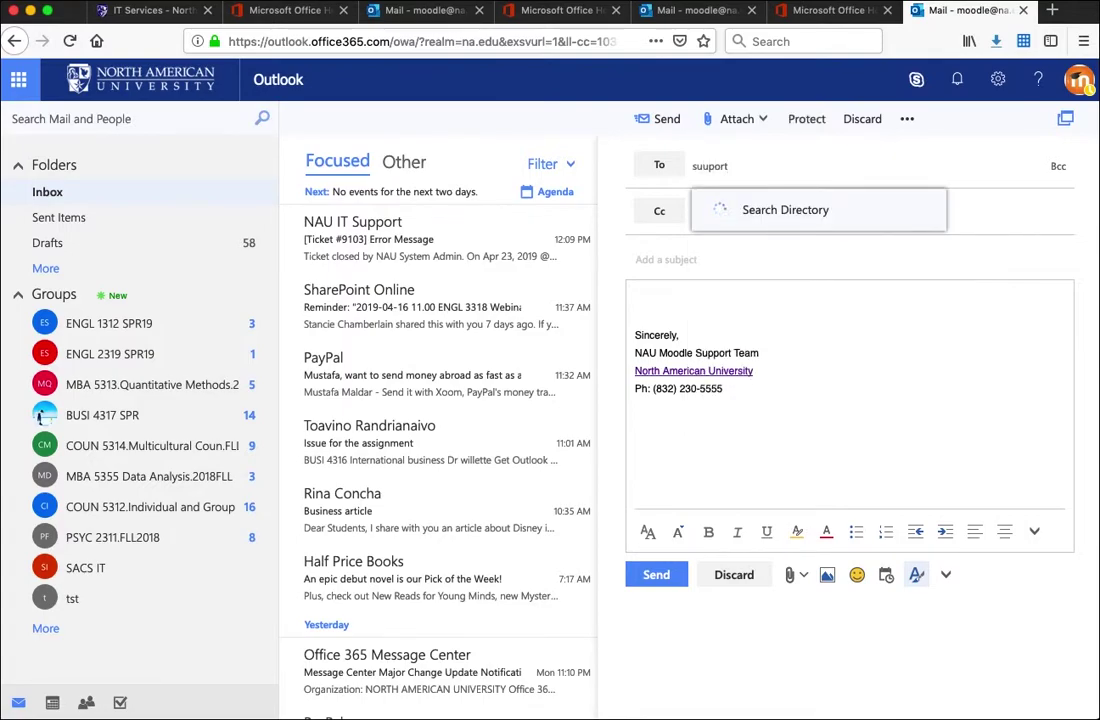
click(789, 216)
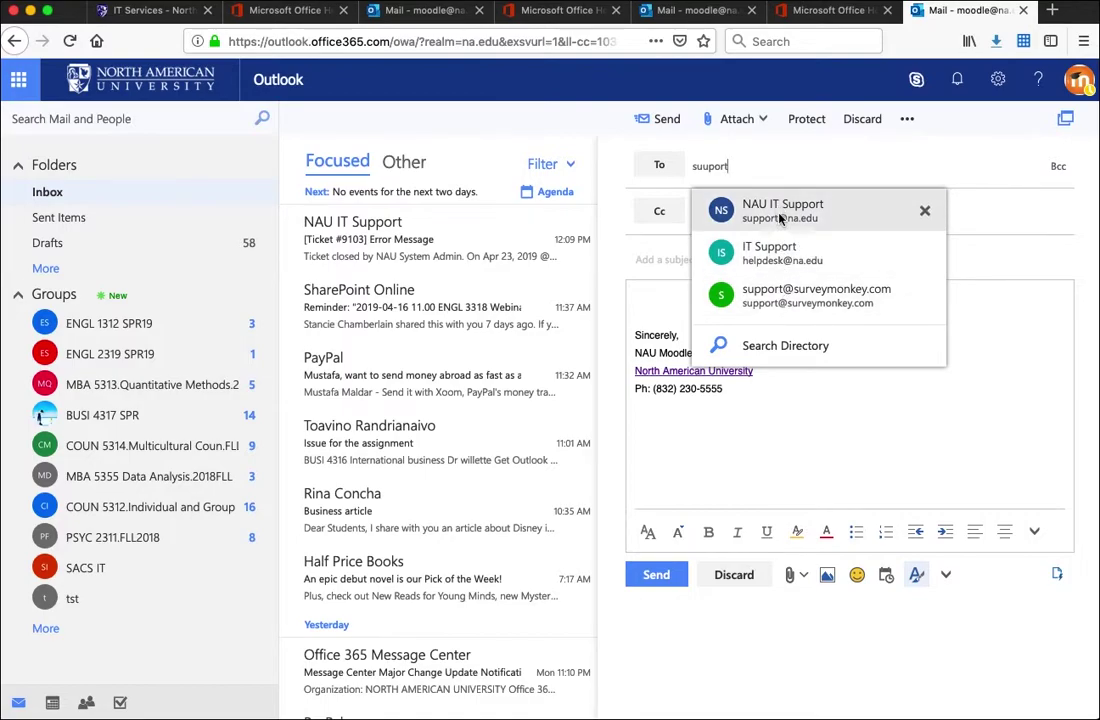
click(795, 212)
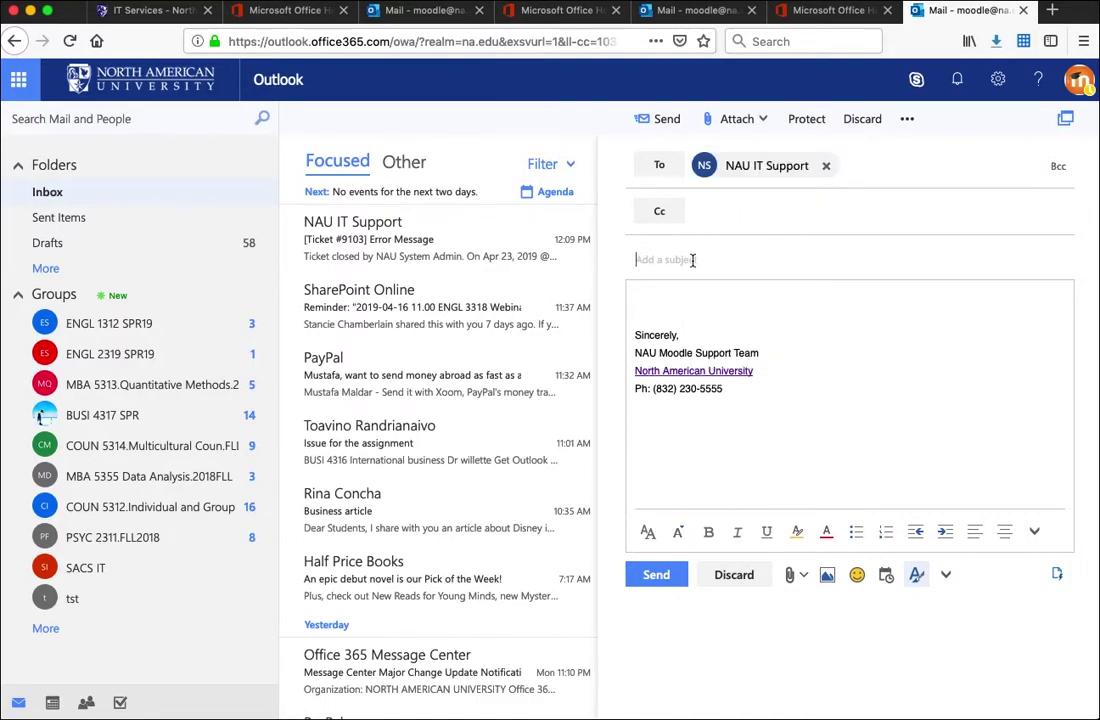
click(664, 298)
click(18, 83)
click(196, 84)
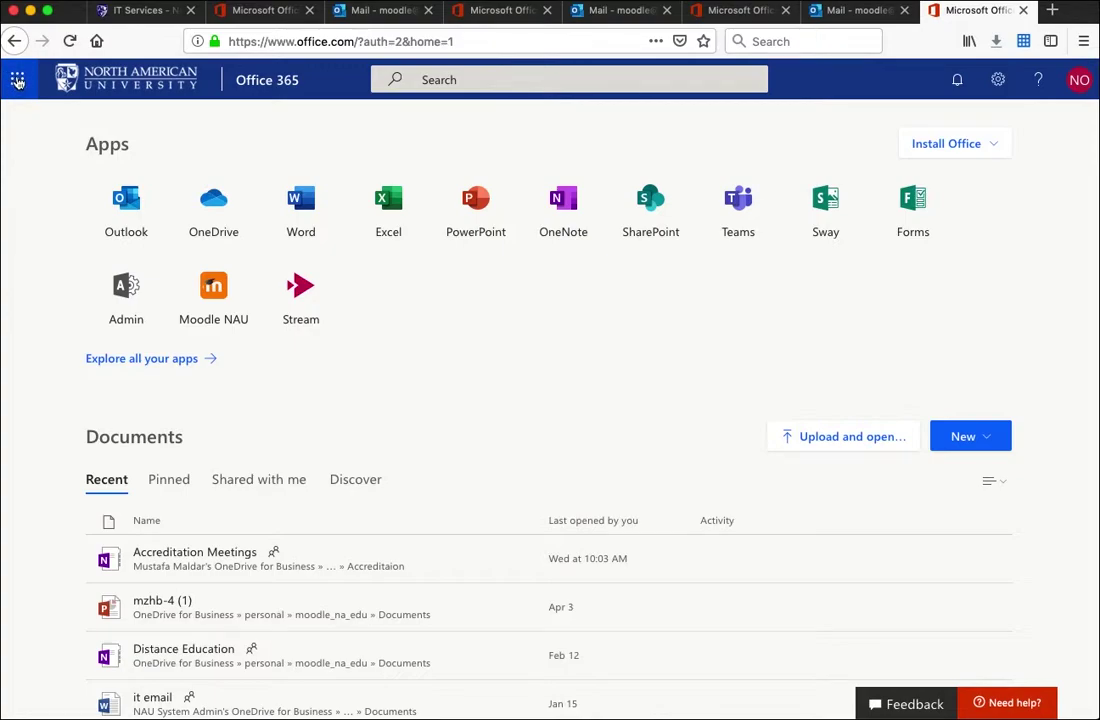
Find Moodle NAU under Other in the All apps list and launch it
click(17, 80)
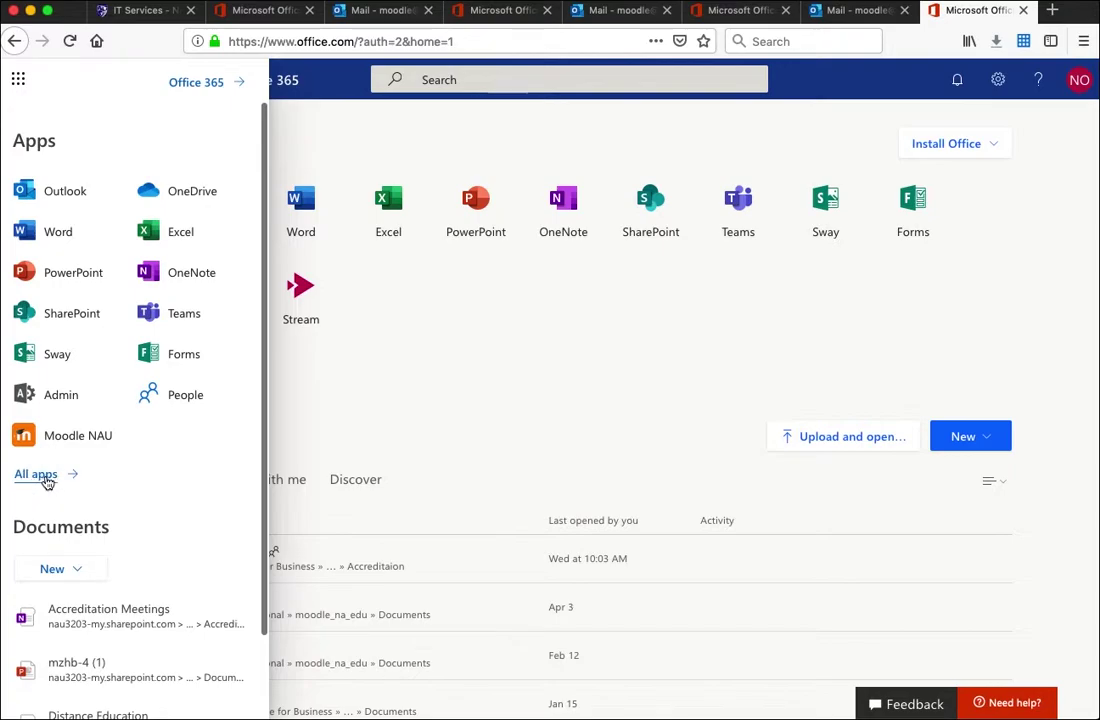
click(44, 476)
scroll(71, 446, down, 8)
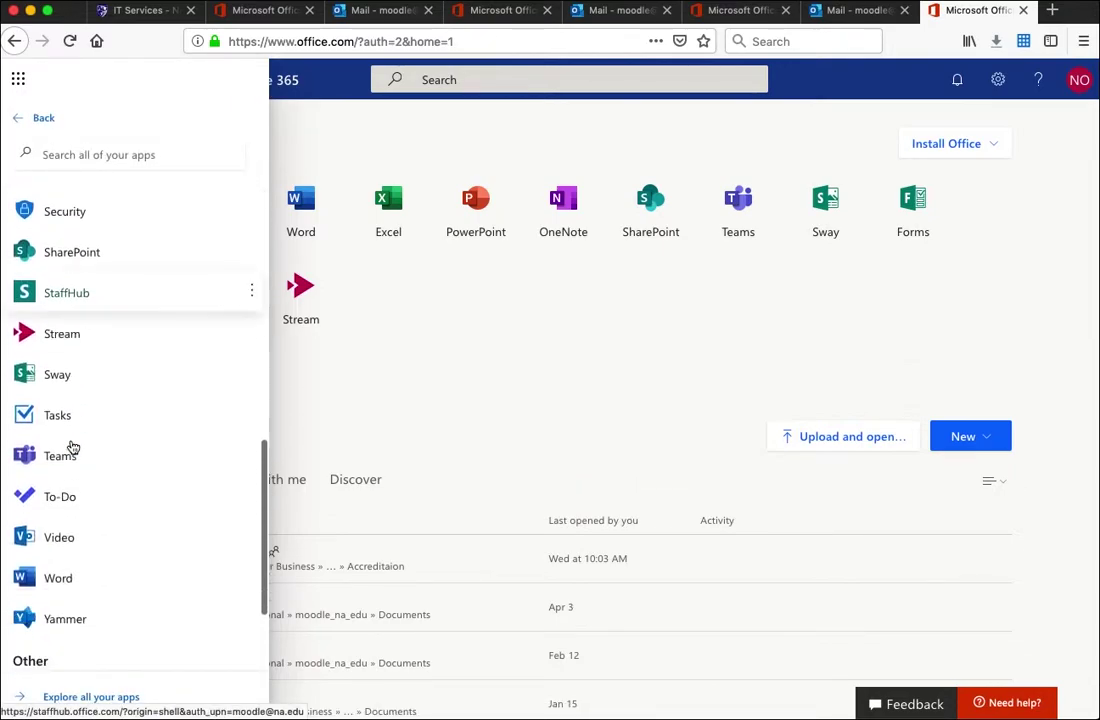
scroll(72, 446, down, 3)
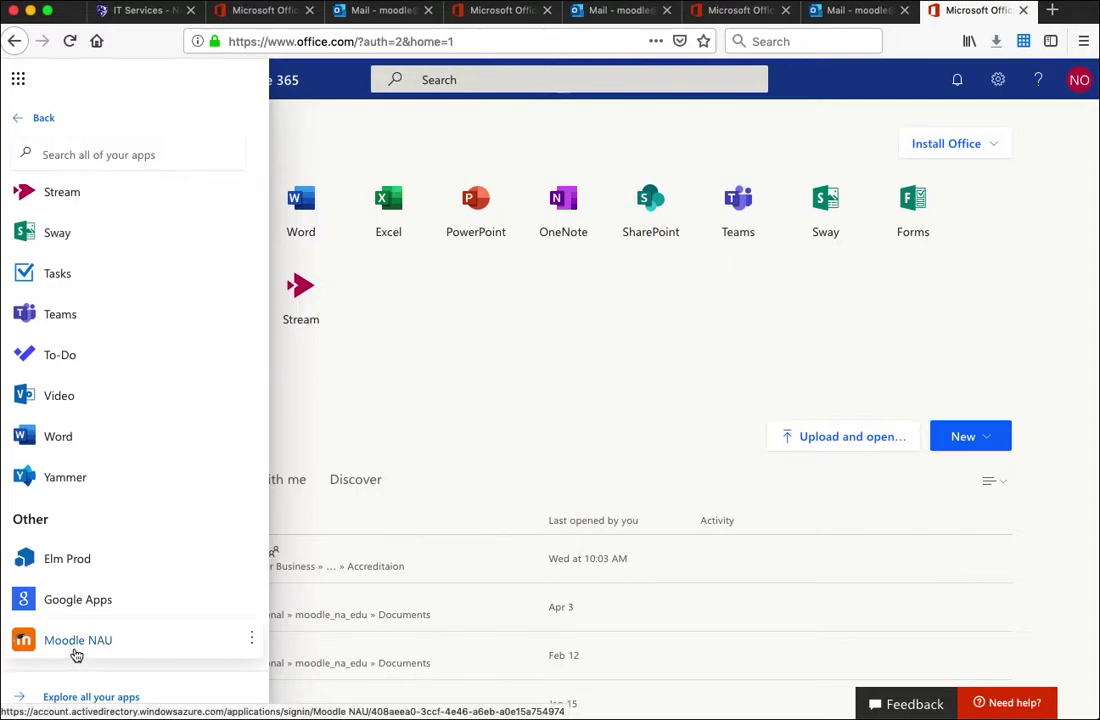
click(62, 645)
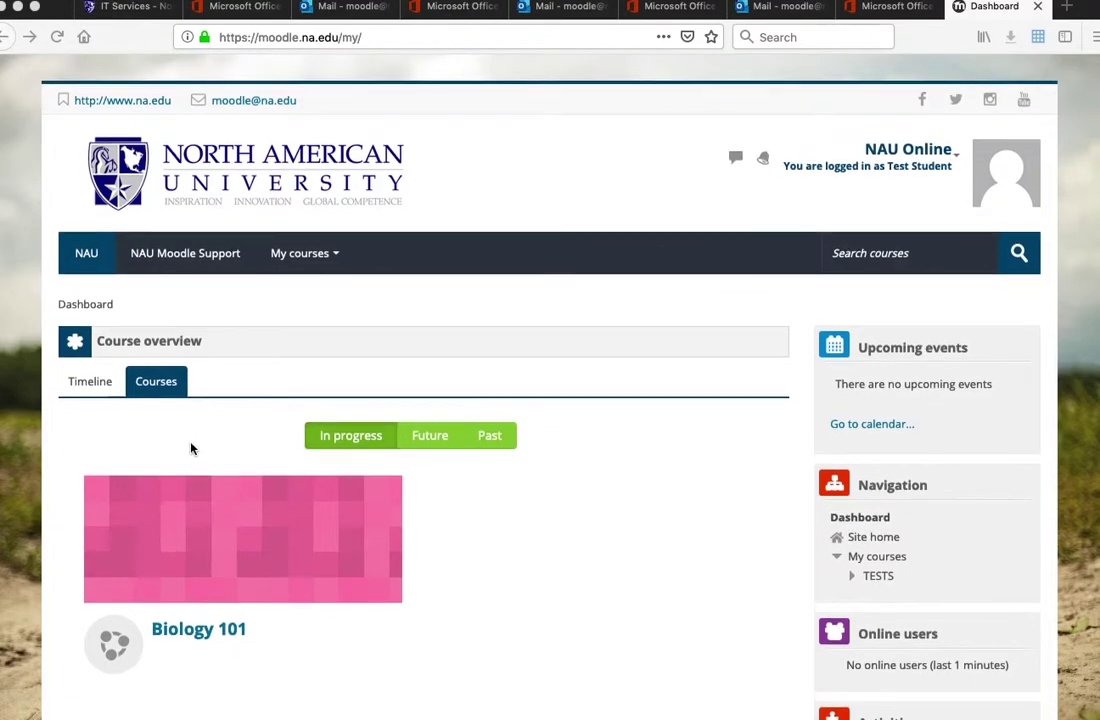
Check the Future and Past course lists, then switch Course overview back to In progress
scroll(252, 427, down, 1)
scroll(252, 427, down, 1)
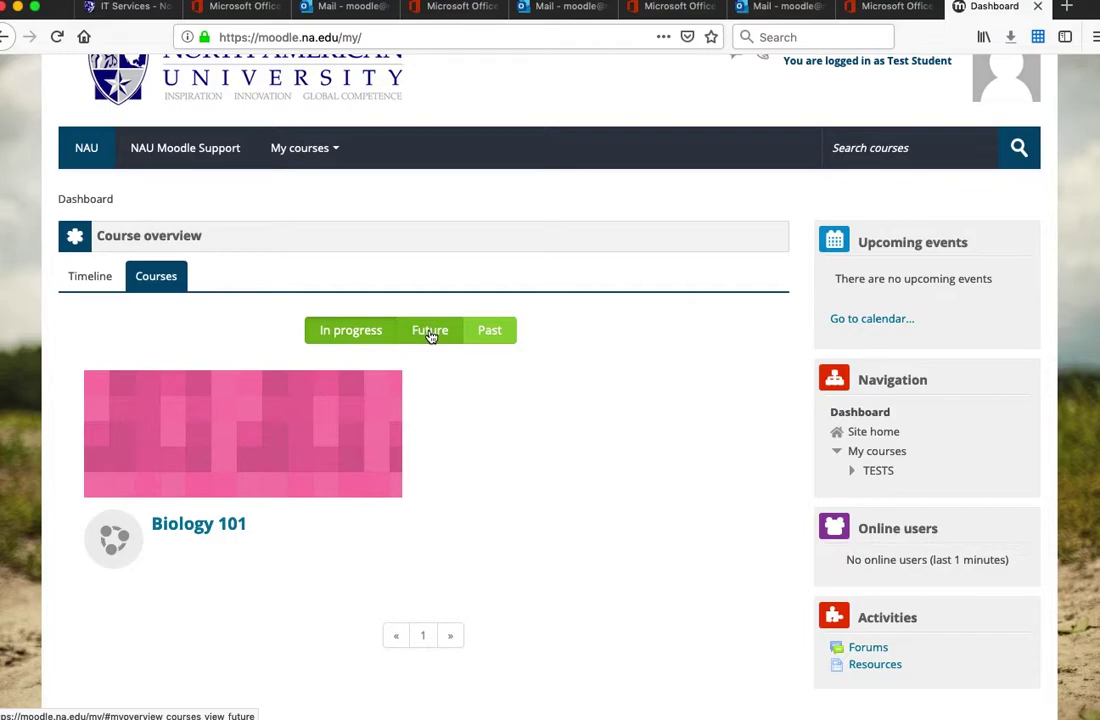
click(430, 331)
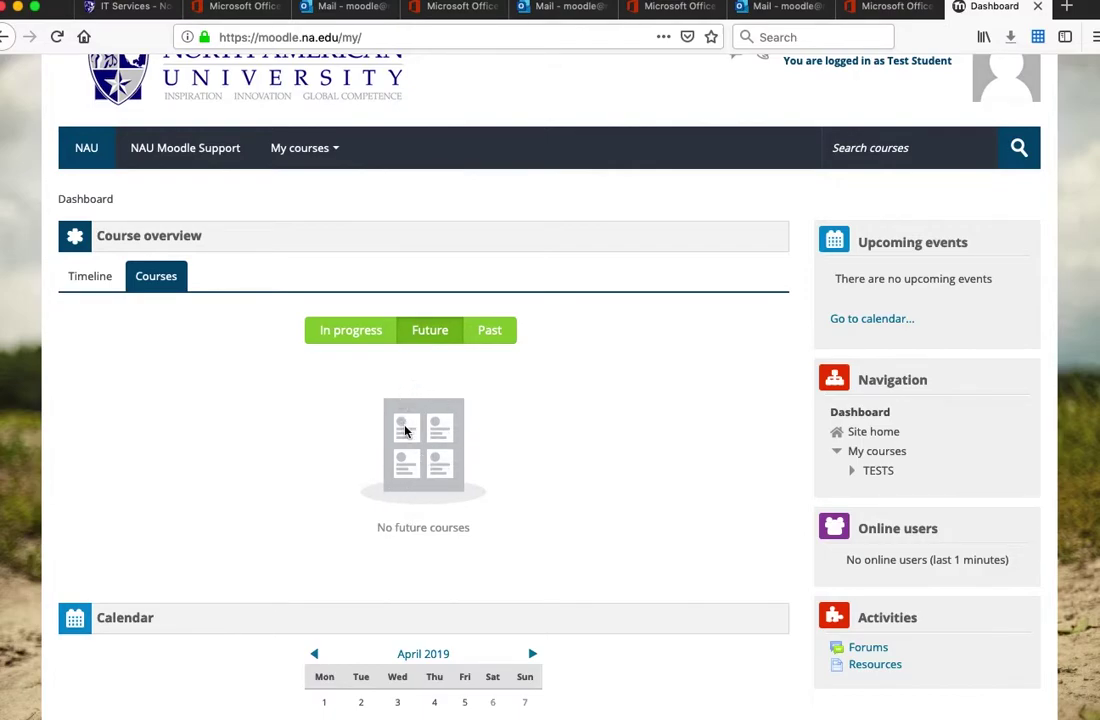
click(491, 336)
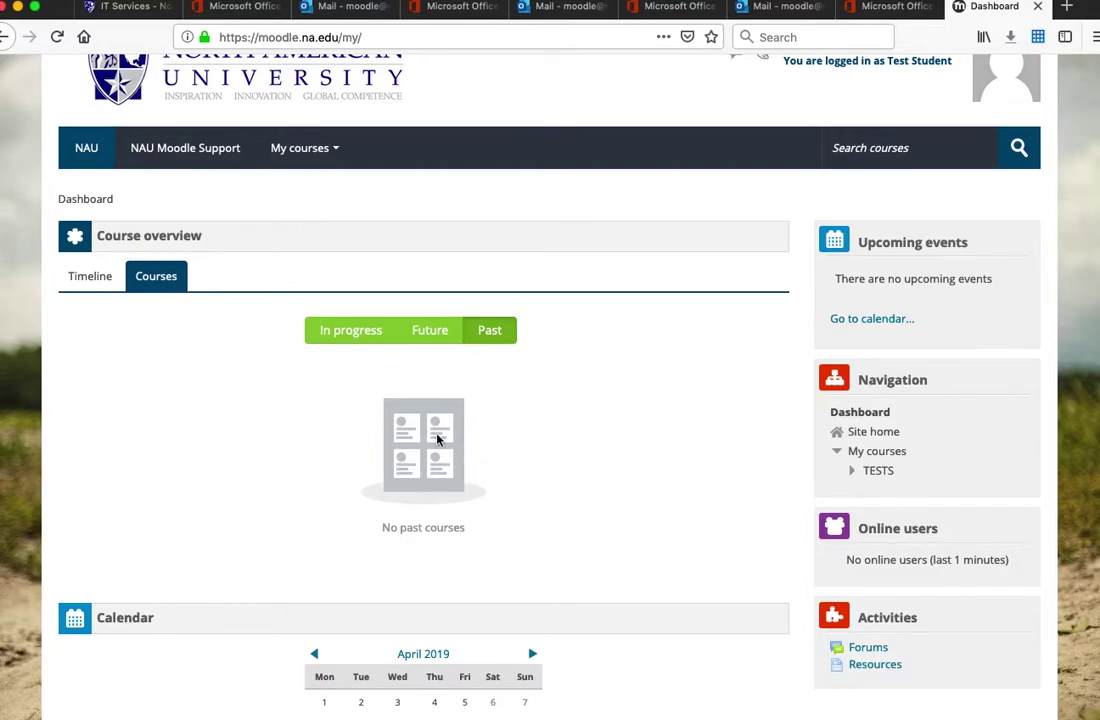
click(340, 331)
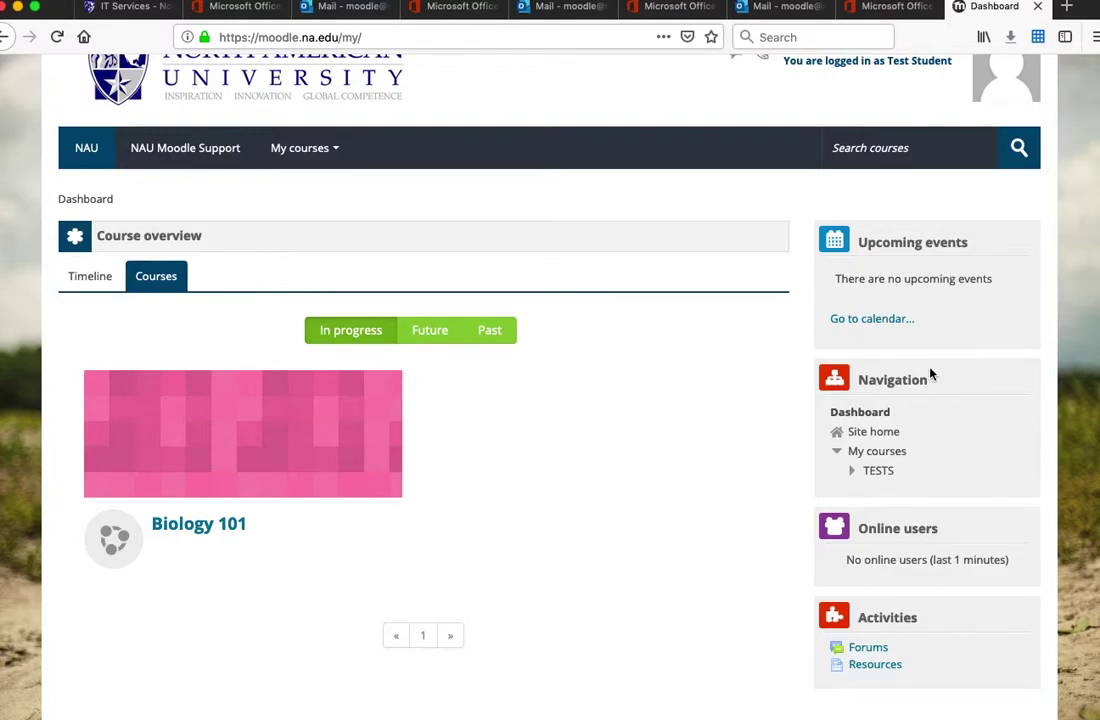
Scroll through the dashboard's Calendar and My courses blocks
scroll(930, 374, down, 1)
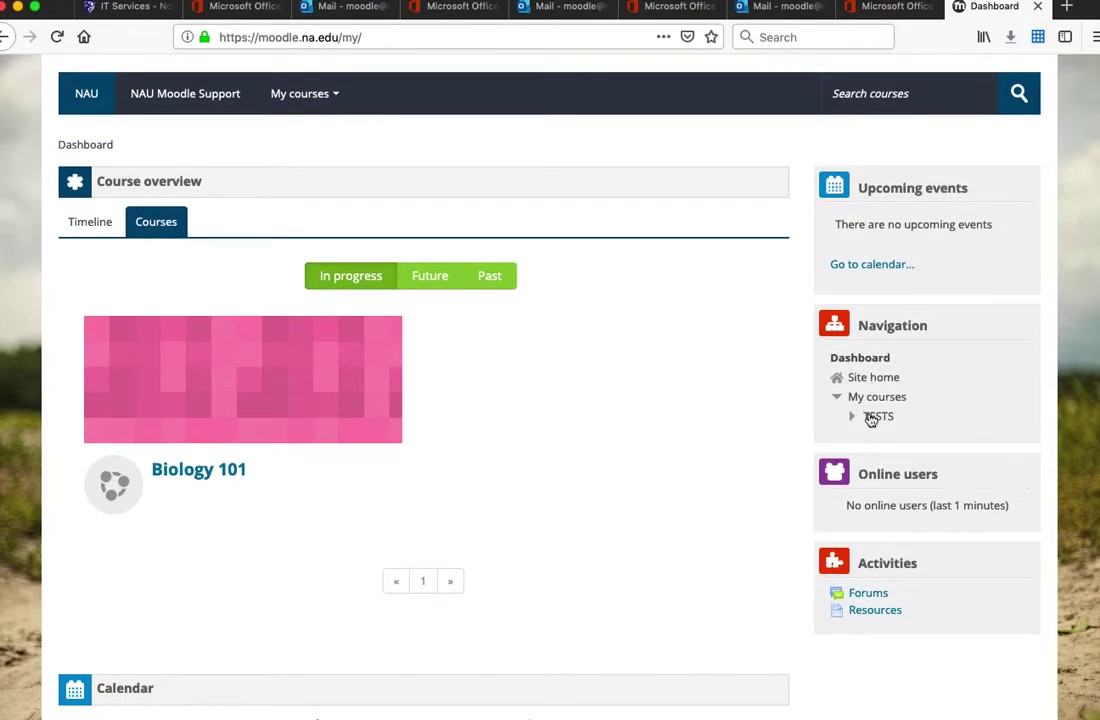
scroll(872, 418, down, 1)
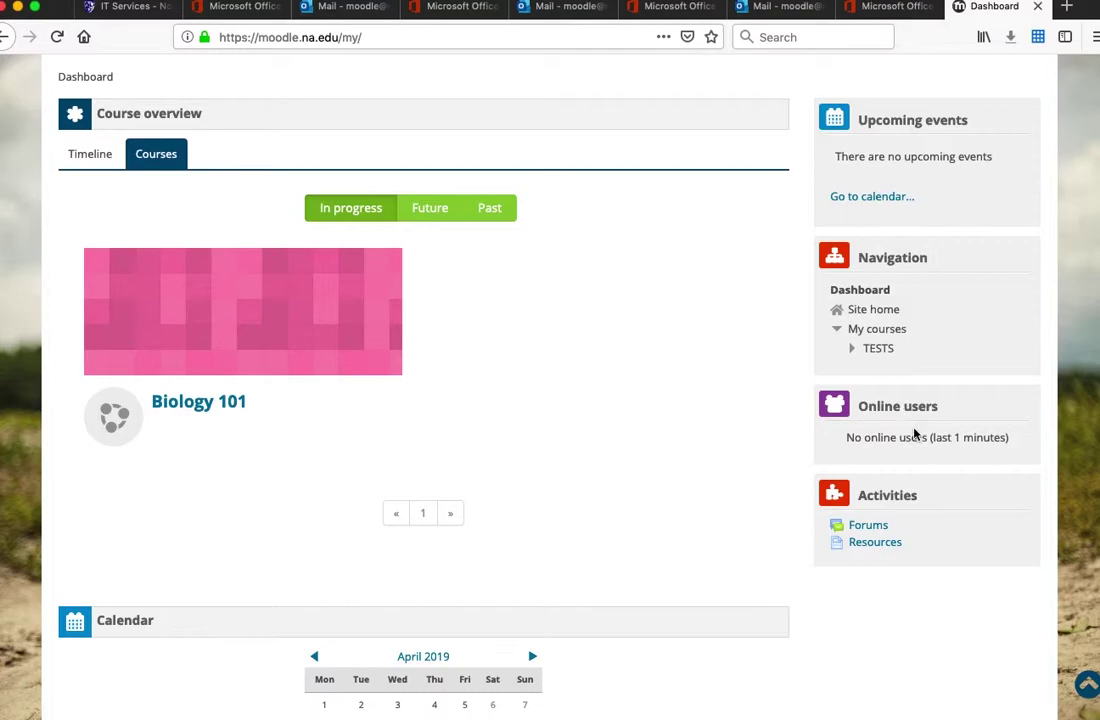
scroll(887, 430, down, 2)
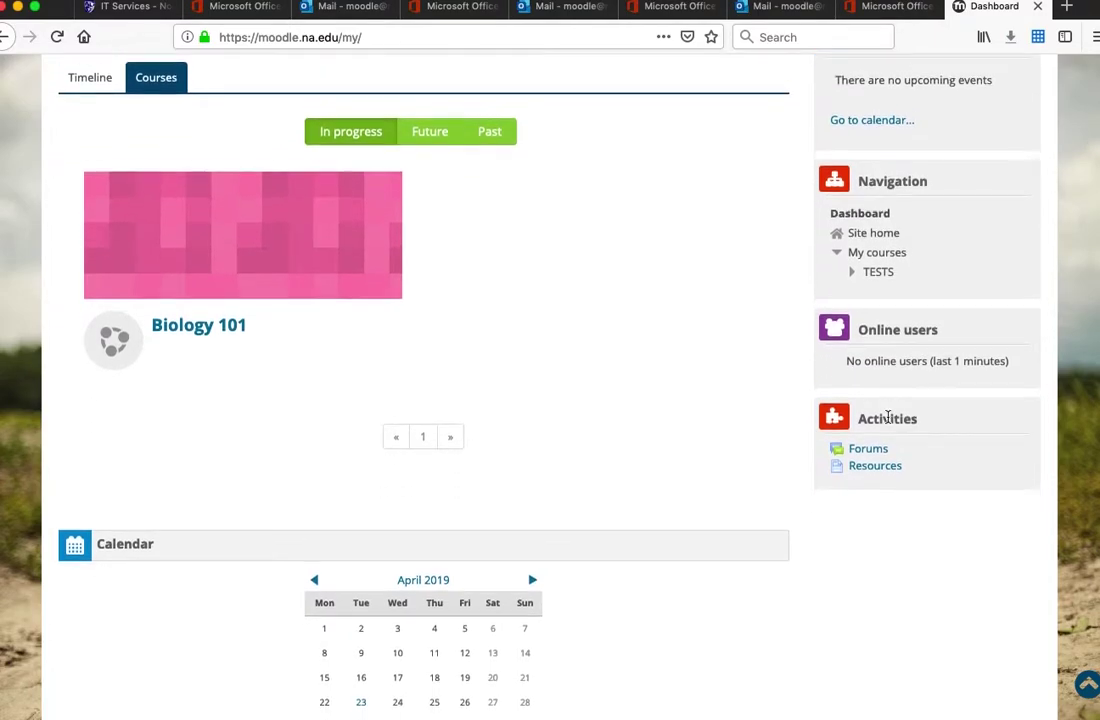
scroll(675, 437, down, 4)
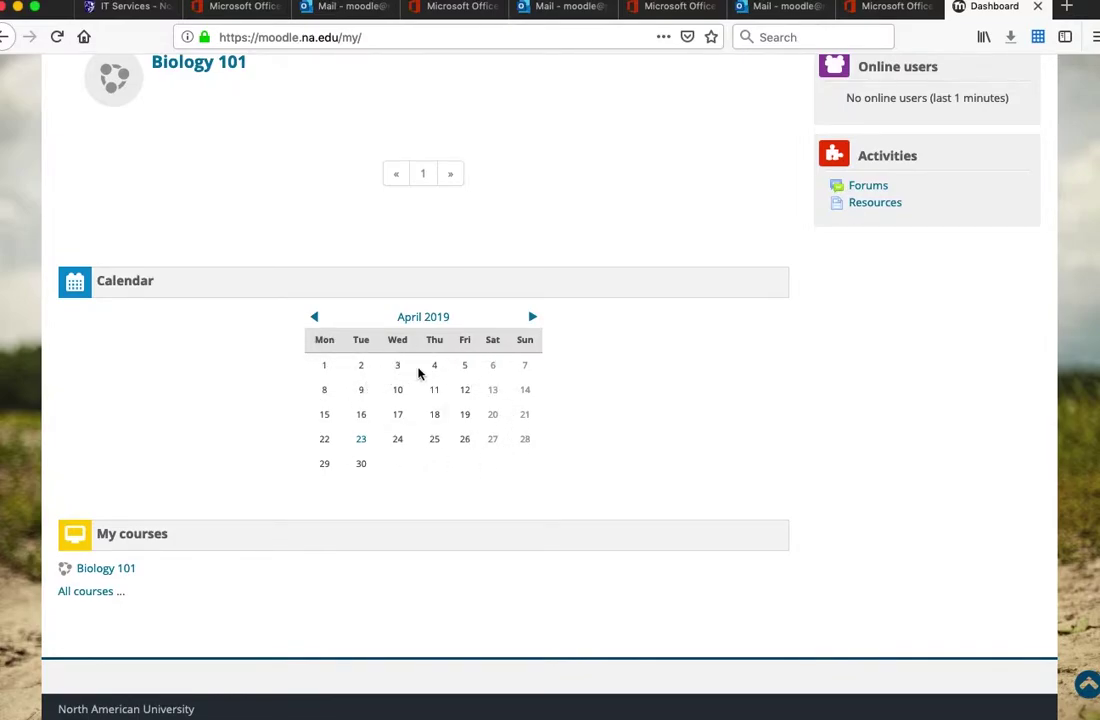
scroll(490, 411, down, 1)
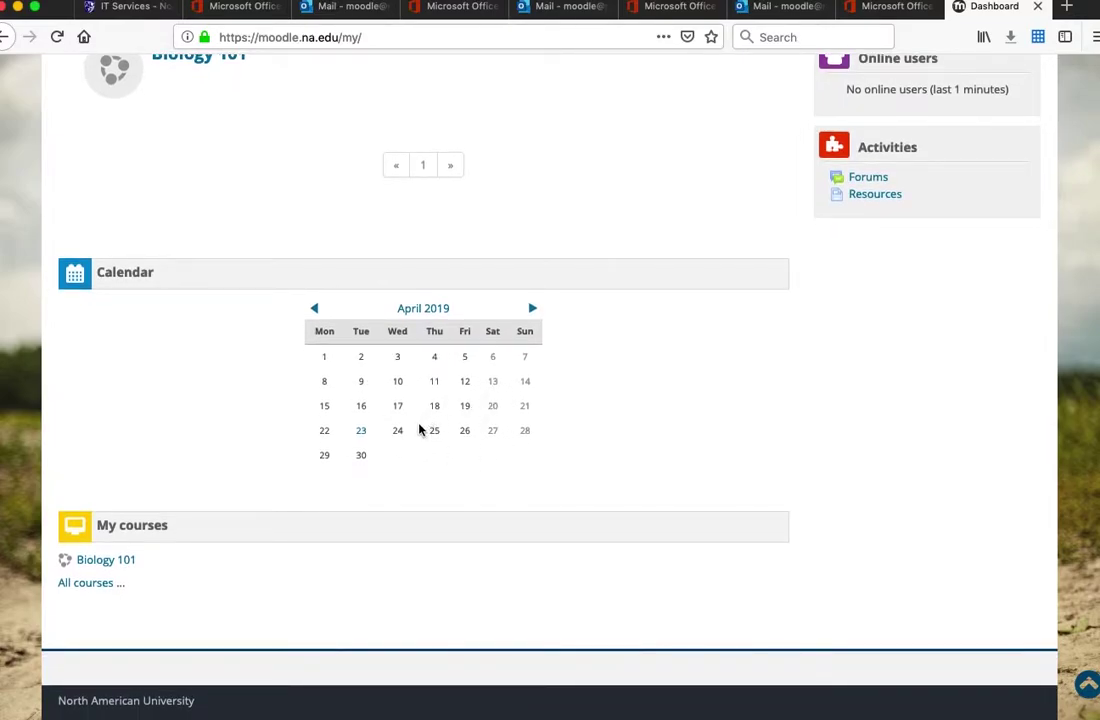
scroll(110, 570, up, 8)
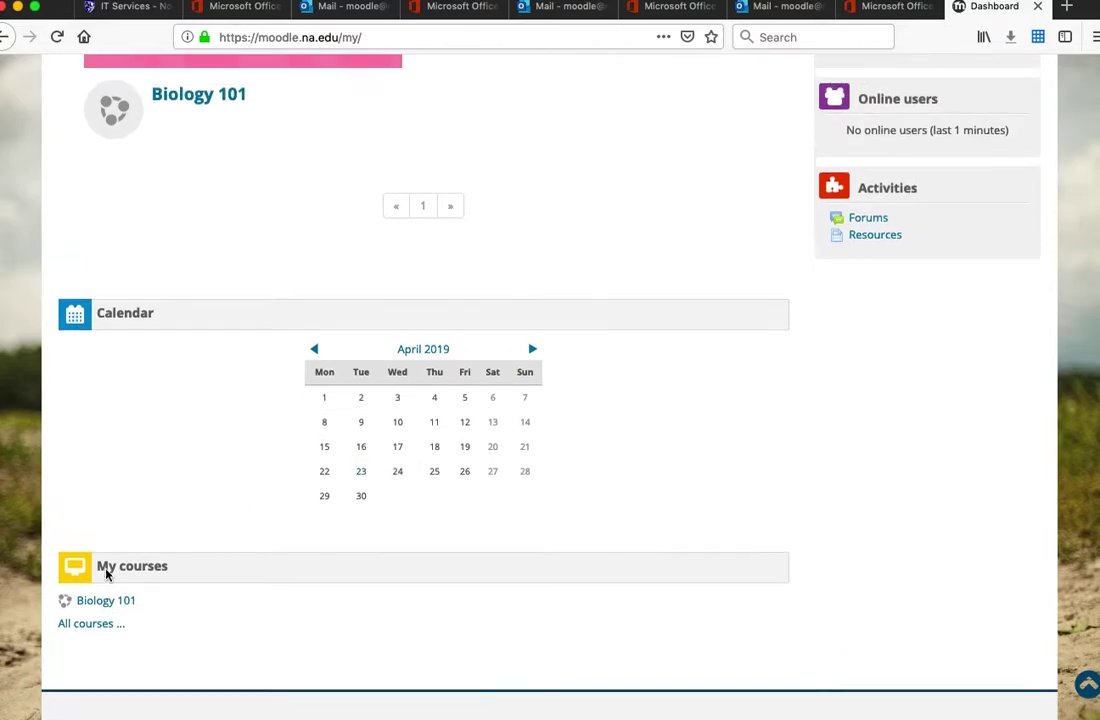
scroll(141, 521, up, 2)
click(320, 258)
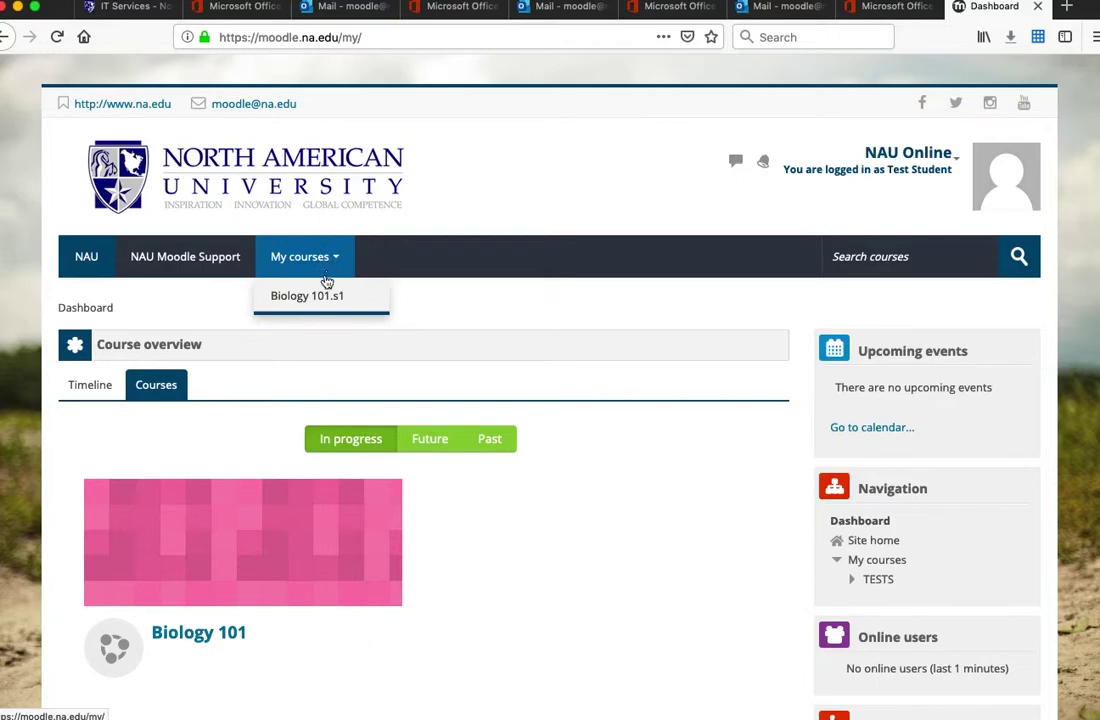
click(305, 272)
click(305, 272)
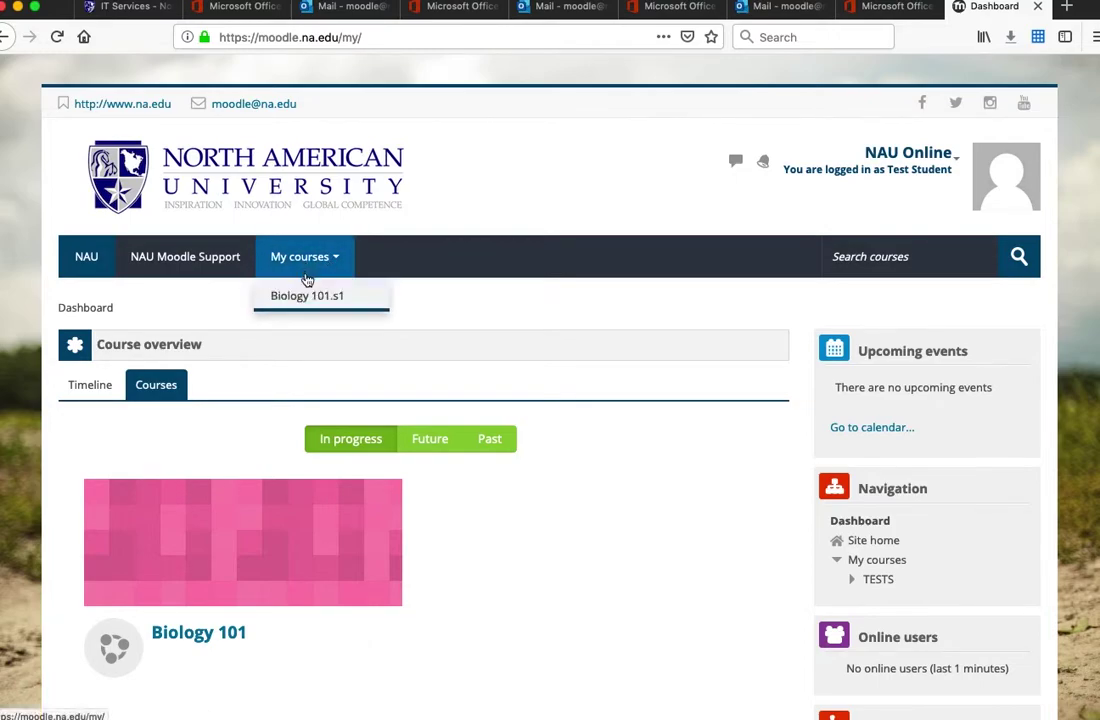
click(307, 310)
click(298, 279)
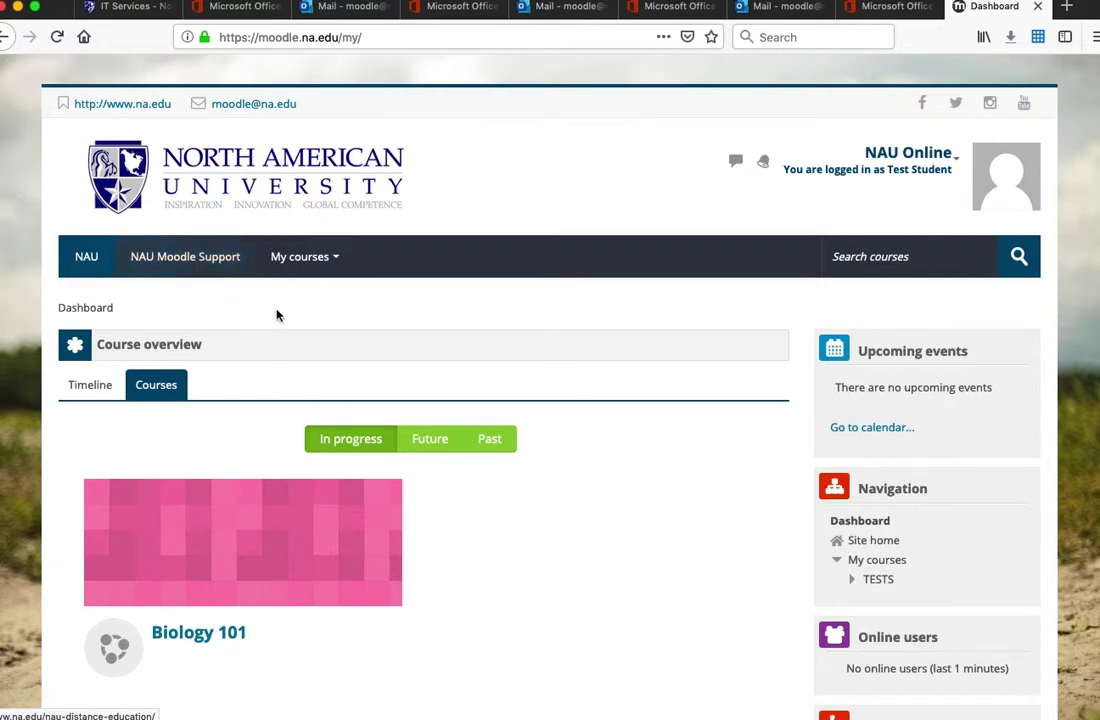
scroll(699, 438, down, 1)
scroll(700, 437, up, 1)
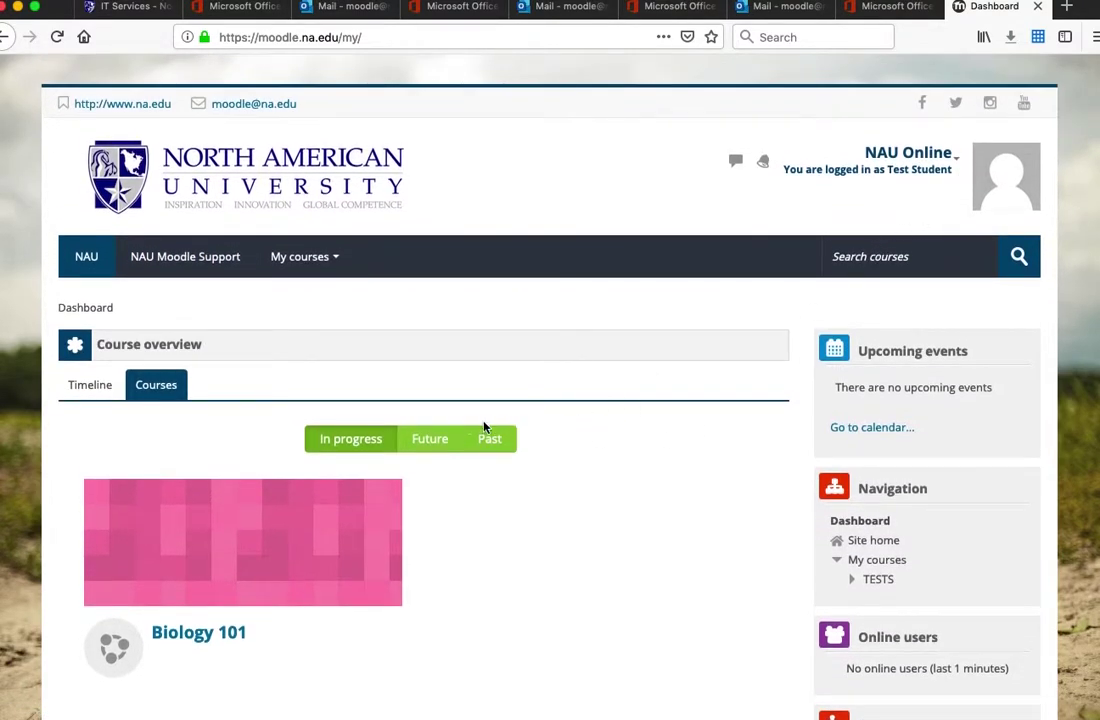
scroll(277, 410, down, 5)
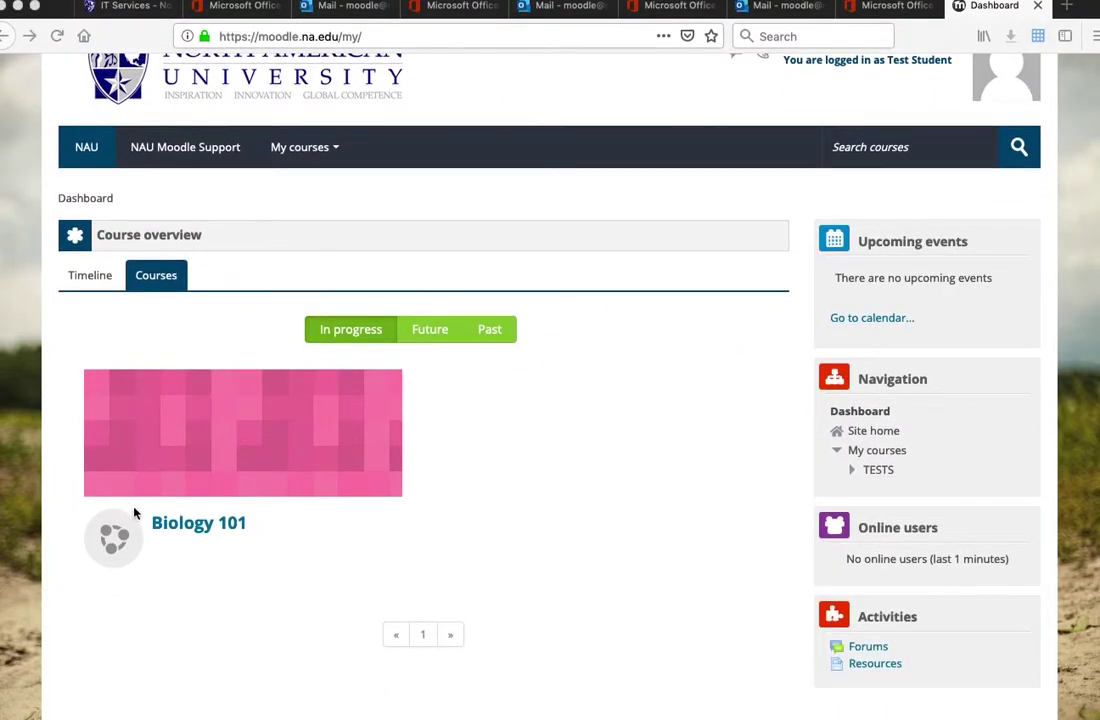
Open Biology 101 from Course overview and browse its welcome text, files and weekly sections
click(200, 527)
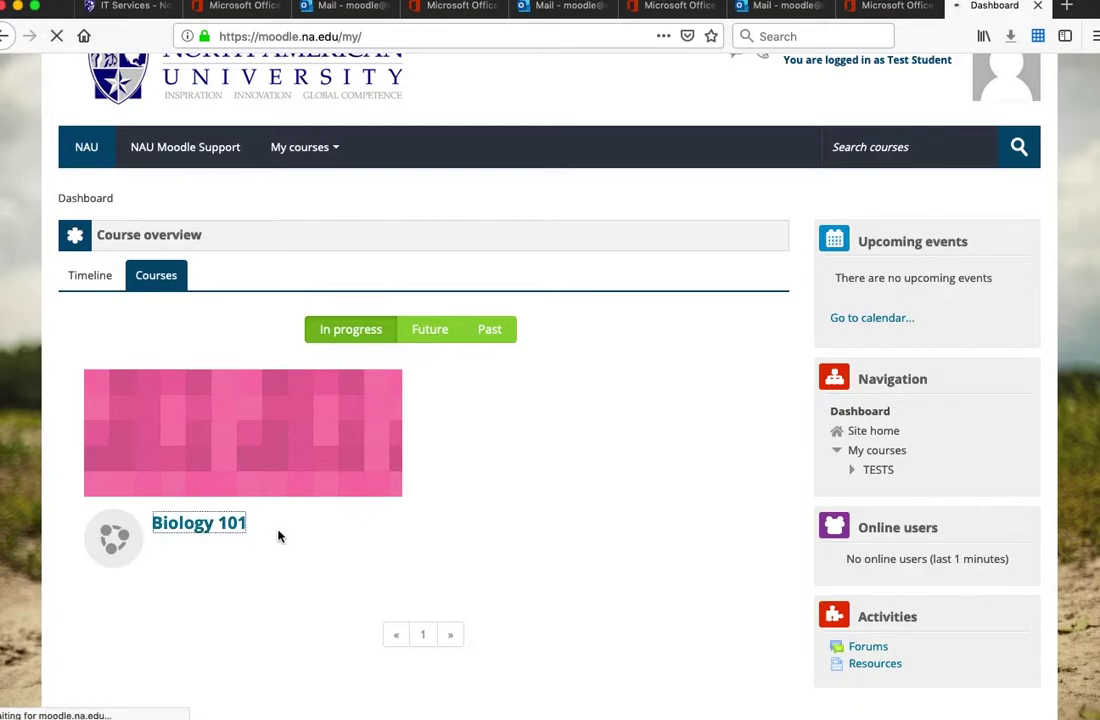
scroll(298, 470, down, 3)
scroll(298, 470, down, 3)
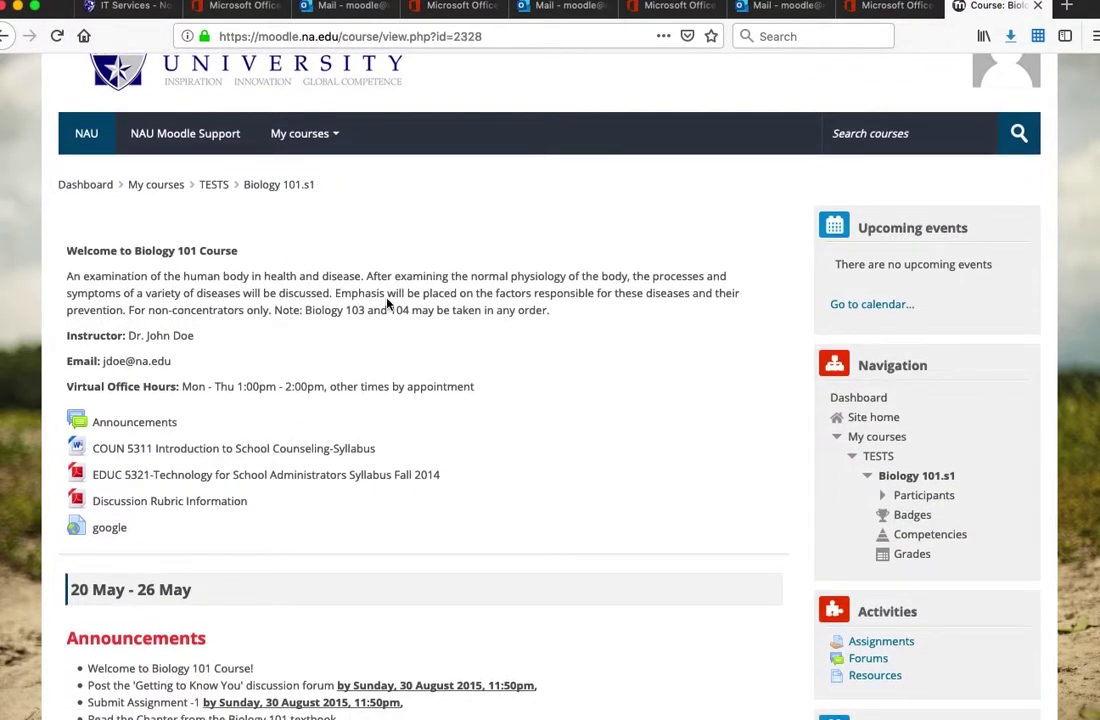
scroll(342, 372, down, 8)
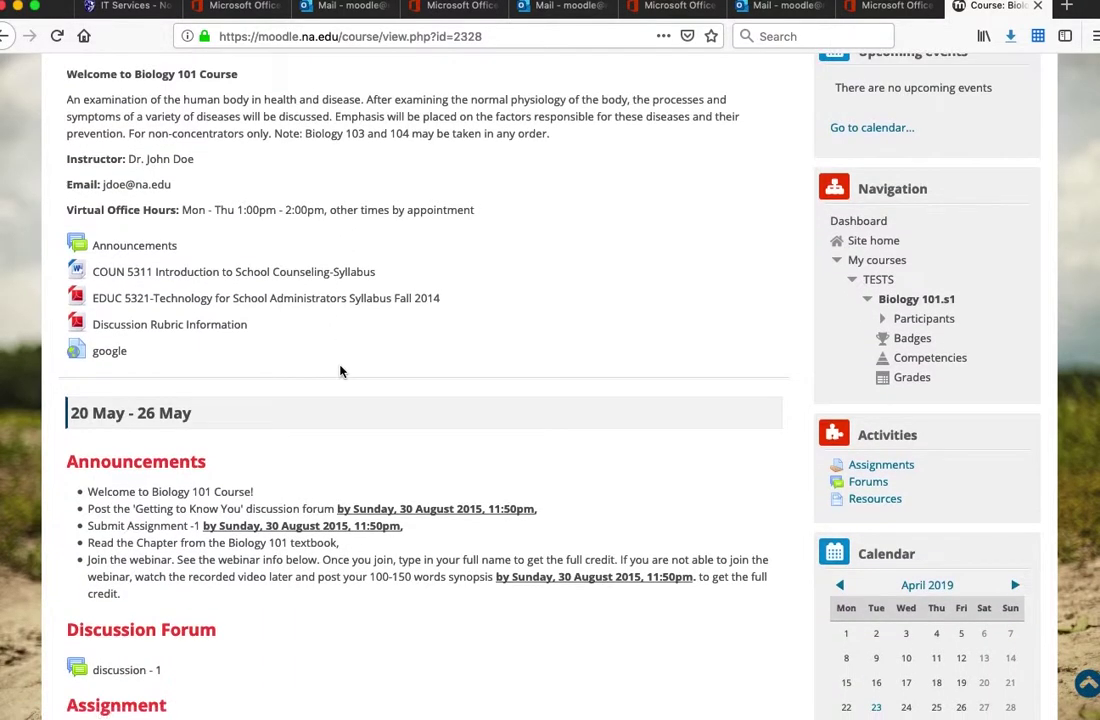
scroll(285, 321, up, 4)
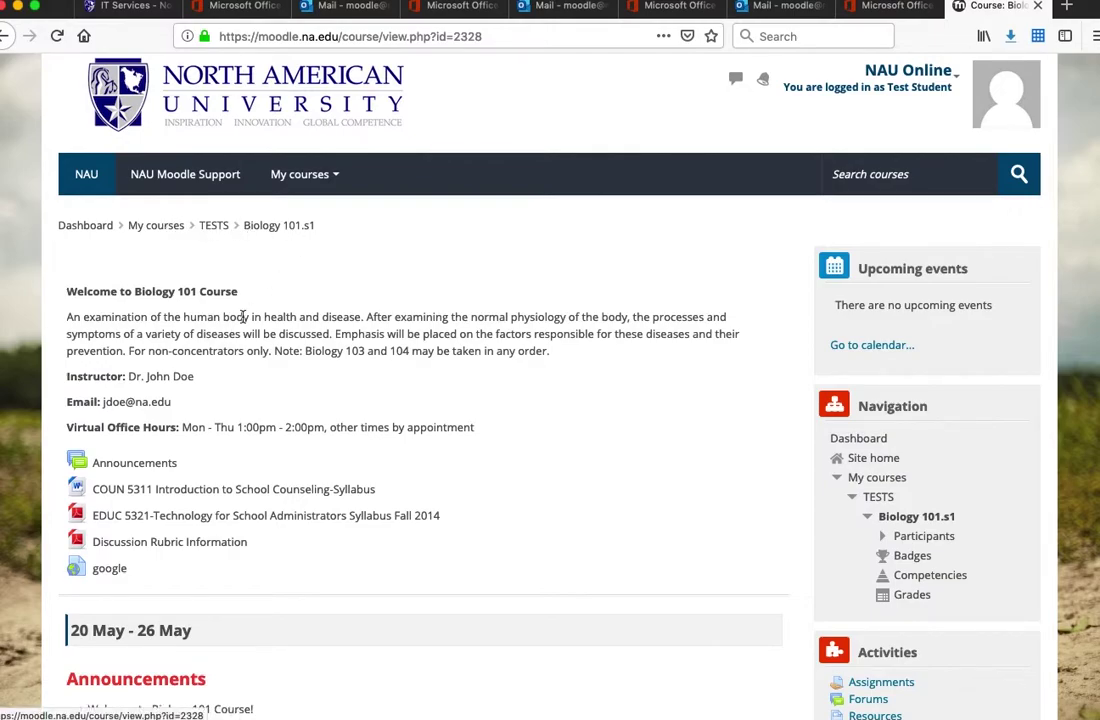
scroll(247, 316, down, 5)
click(136, 206)
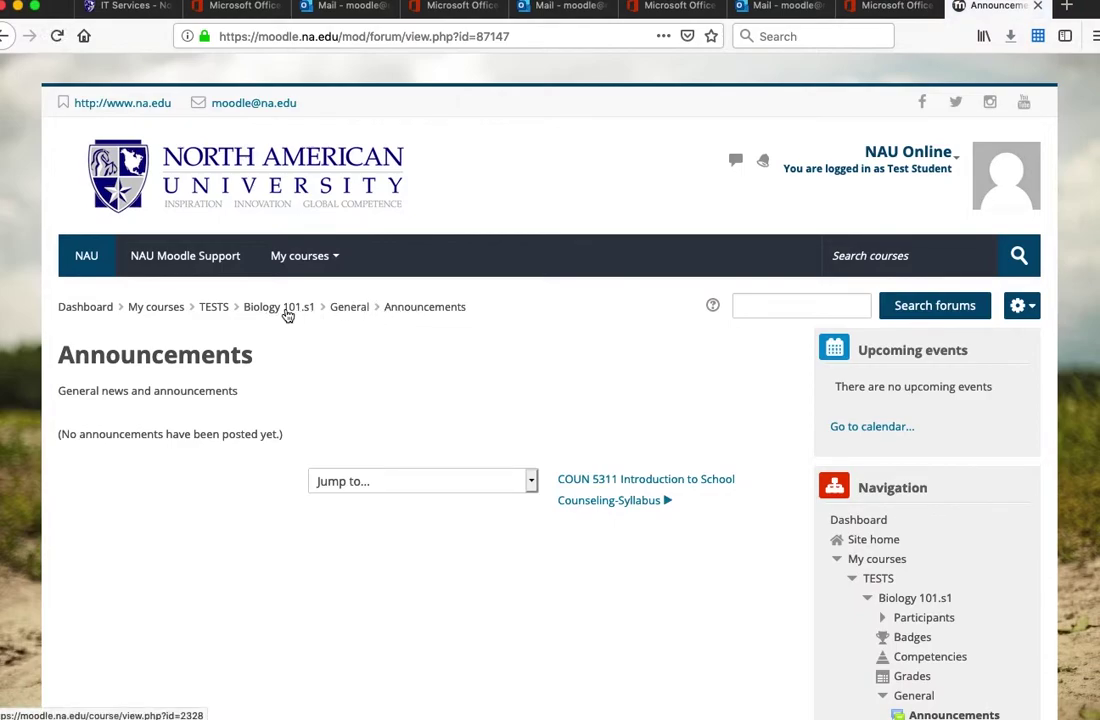
click(285, 312)
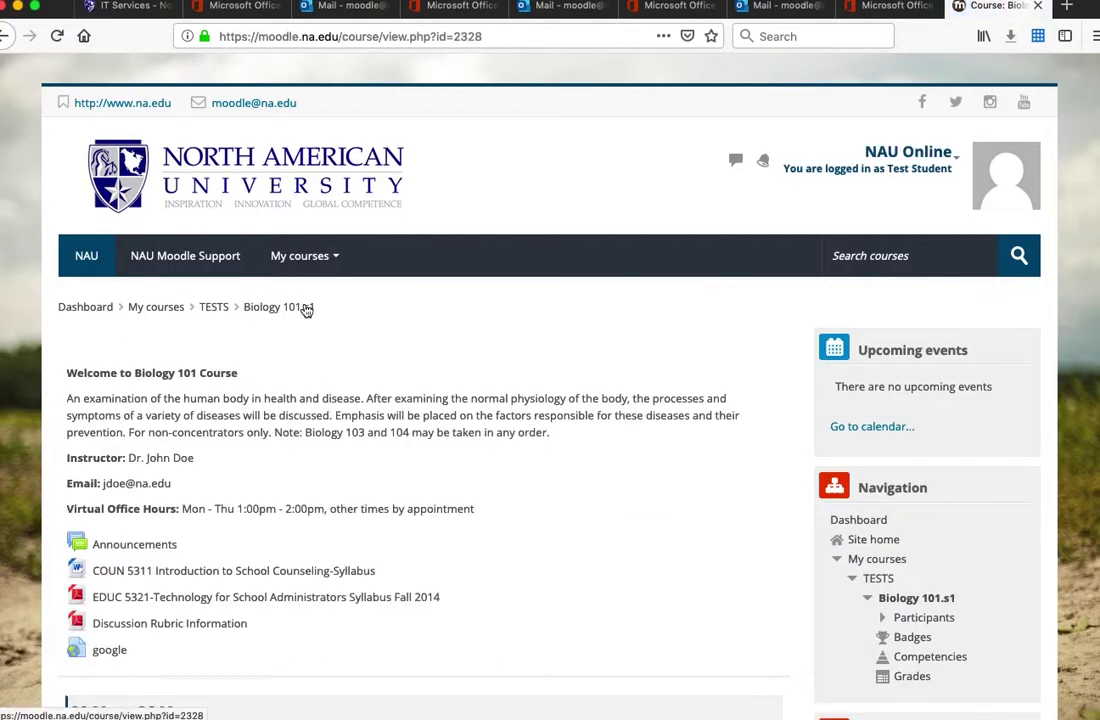
click(102, 310)
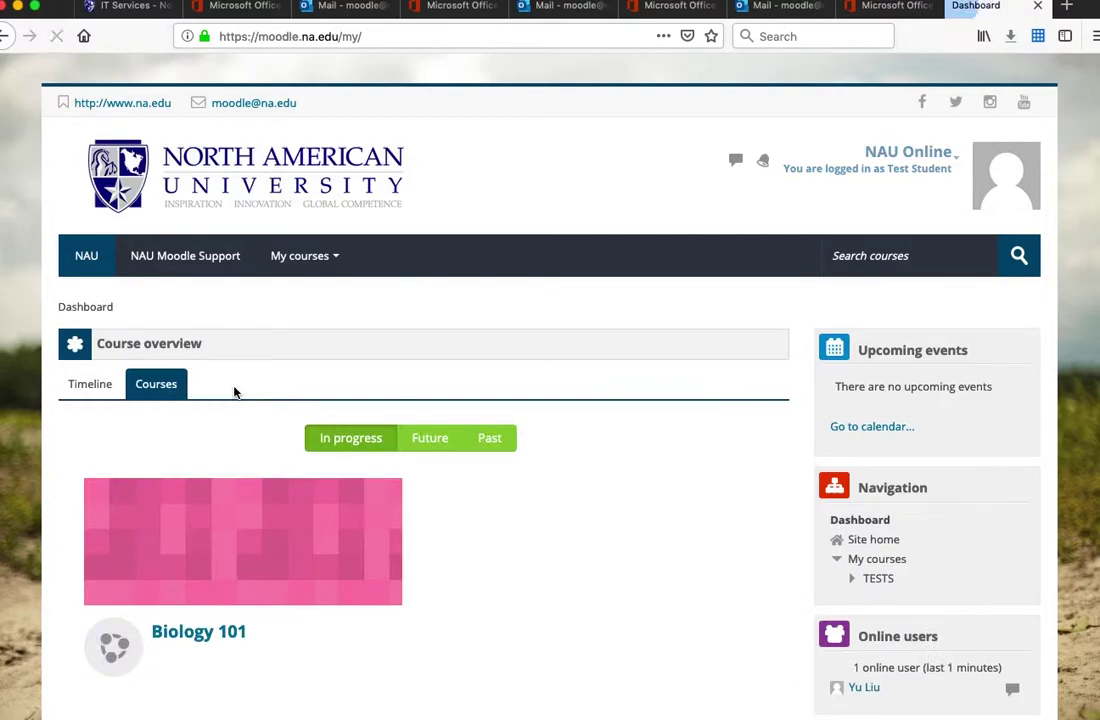
scroll(233, 391, down, 4)
click(193, 443)
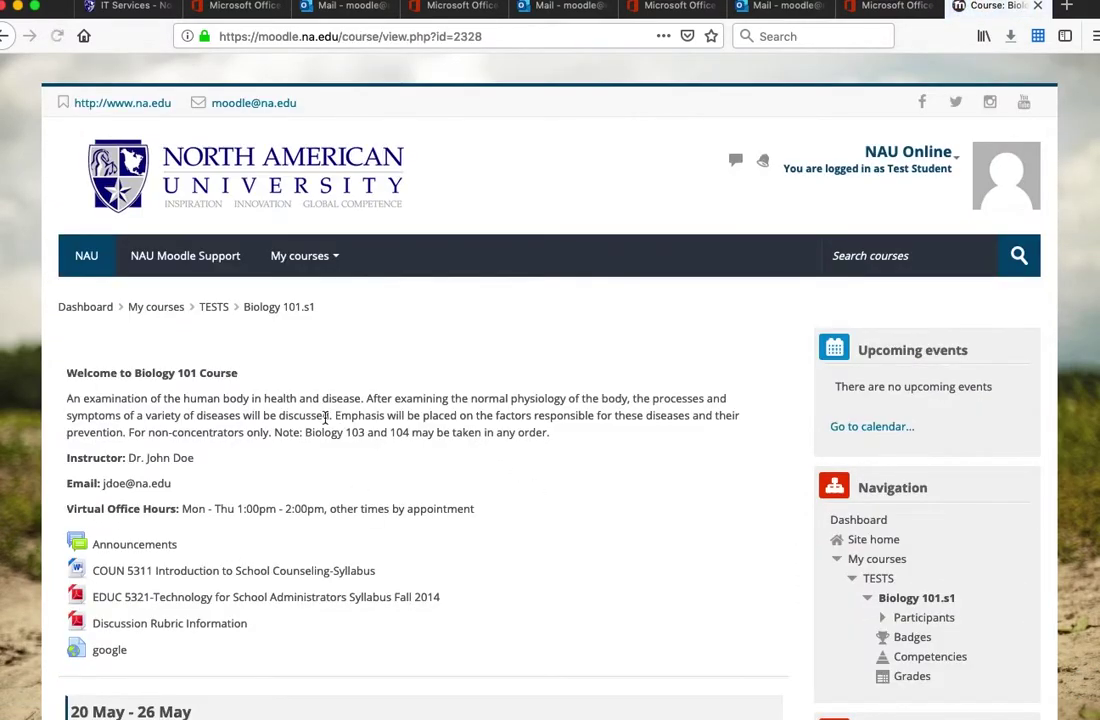
scroll(325, 418, down, 3)
scroll(325, 418, down, 2)
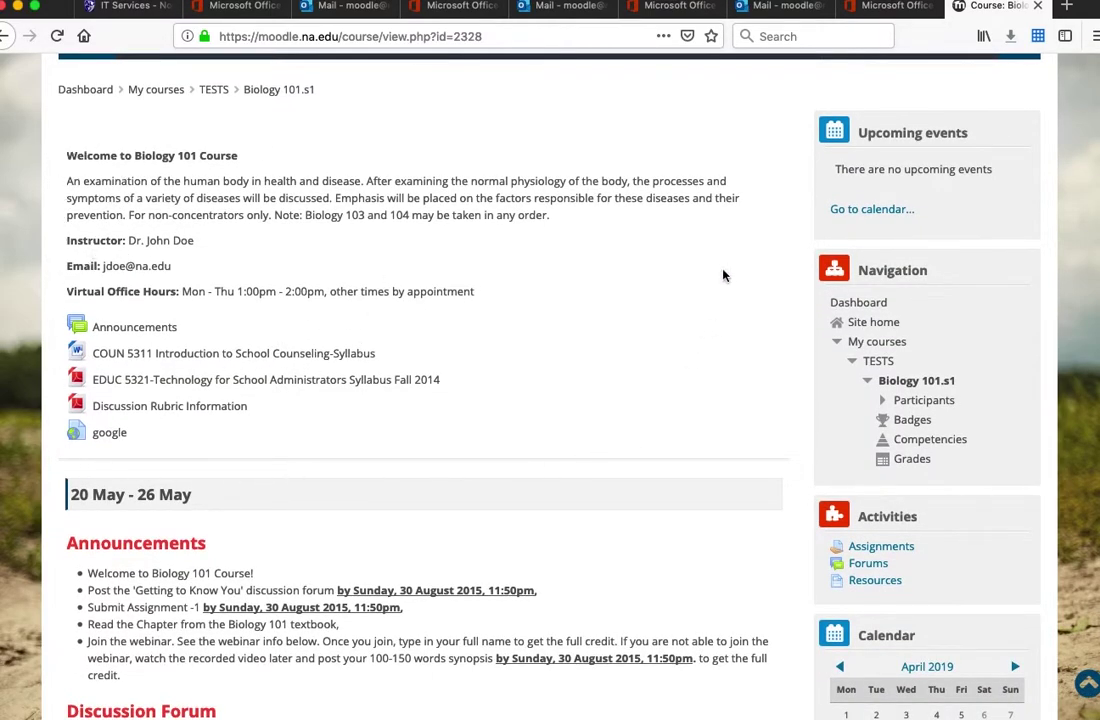
scroll(338, 216, down, 1)
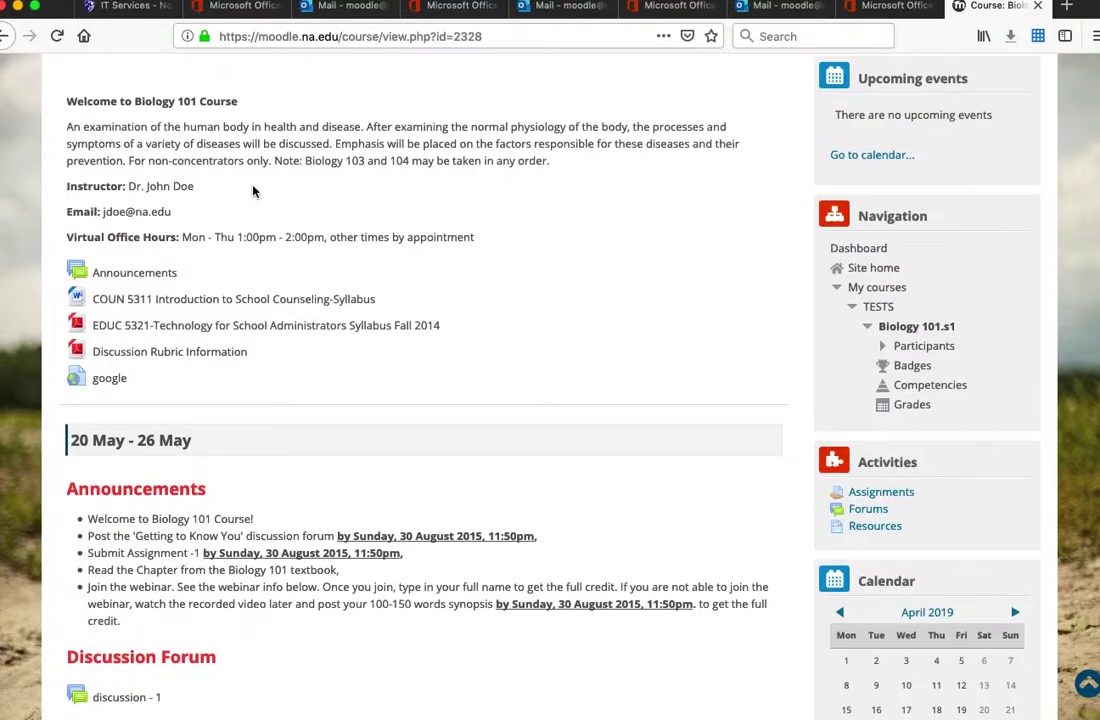
scroll(160, 290, down, 3)
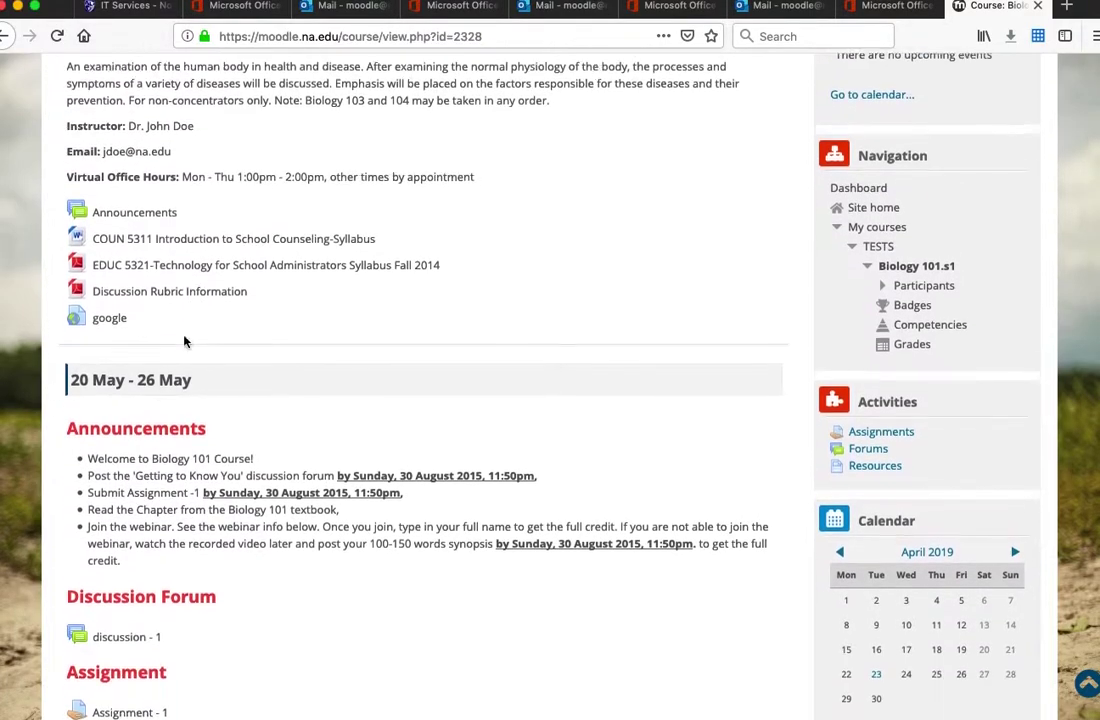
scroll(103, 393, down, 4)
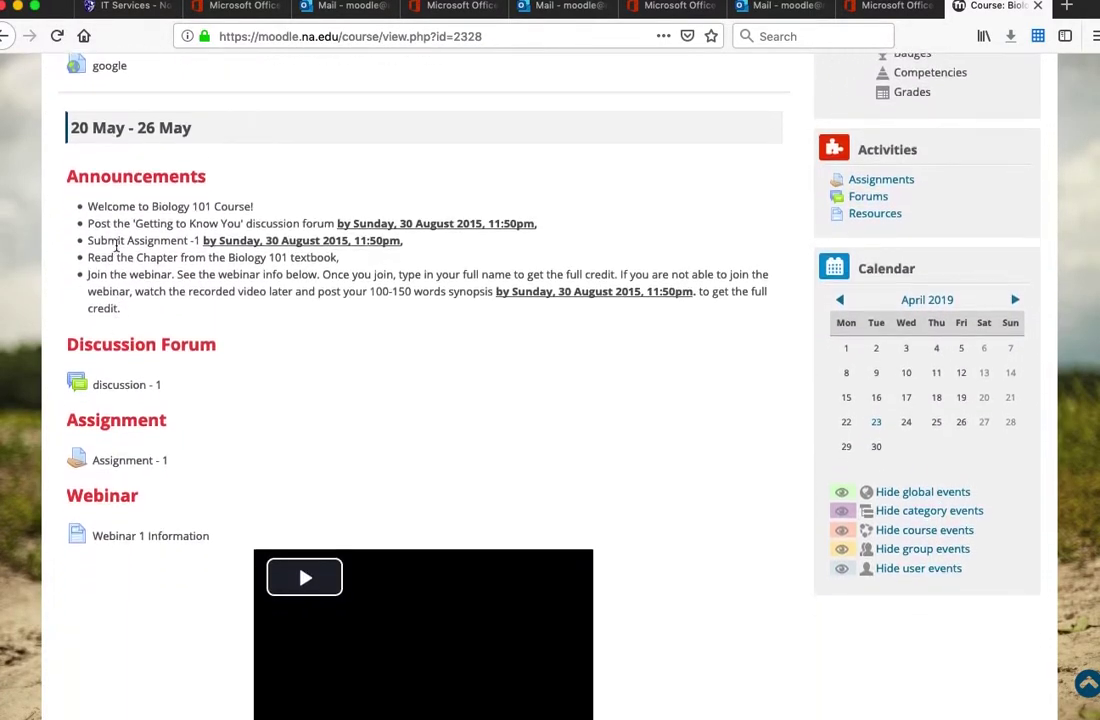
scroll(90, 145, down, 10)
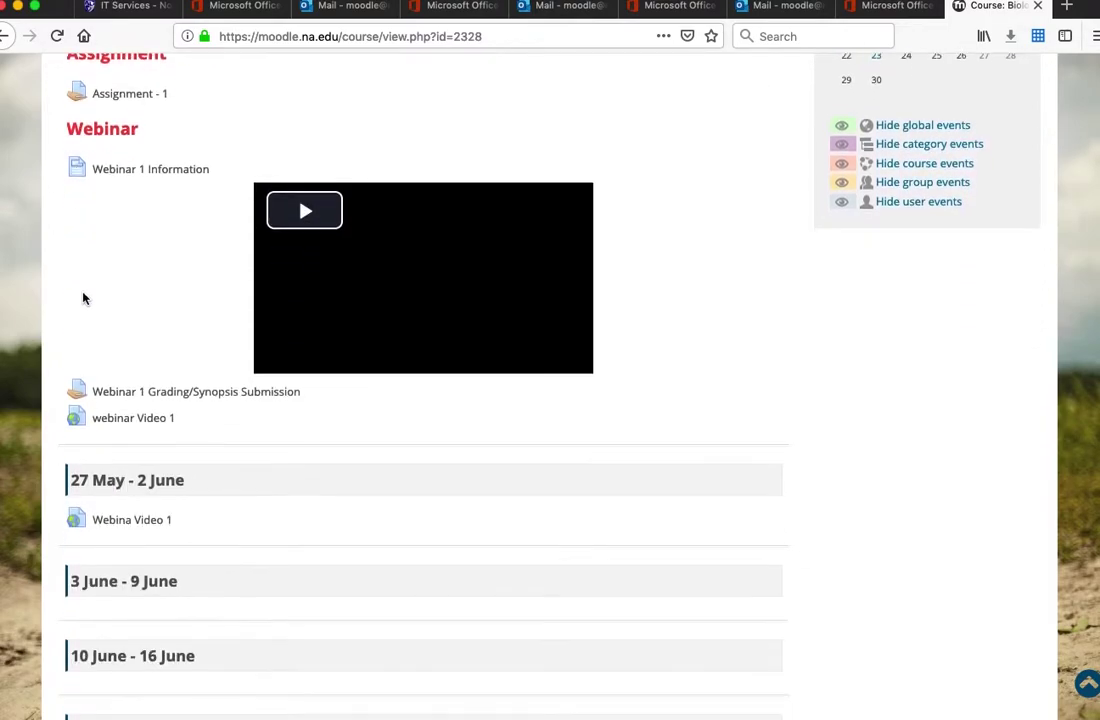
scroll(147, 451, down, 8)
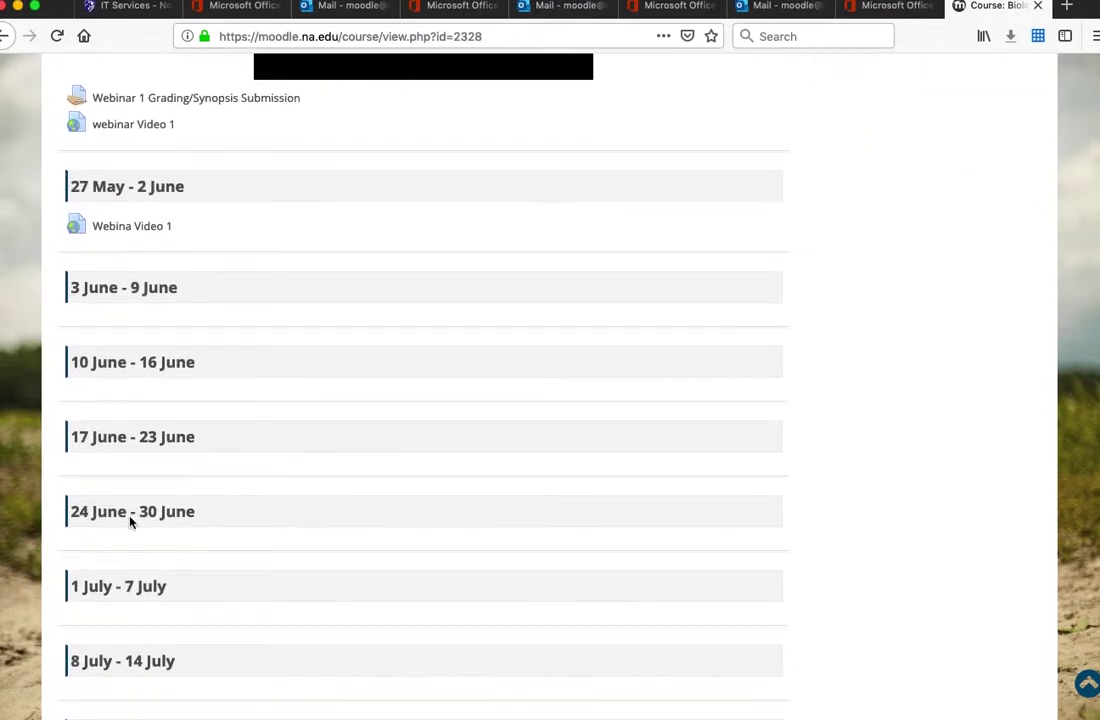
scroll(136, 497, up, 20)
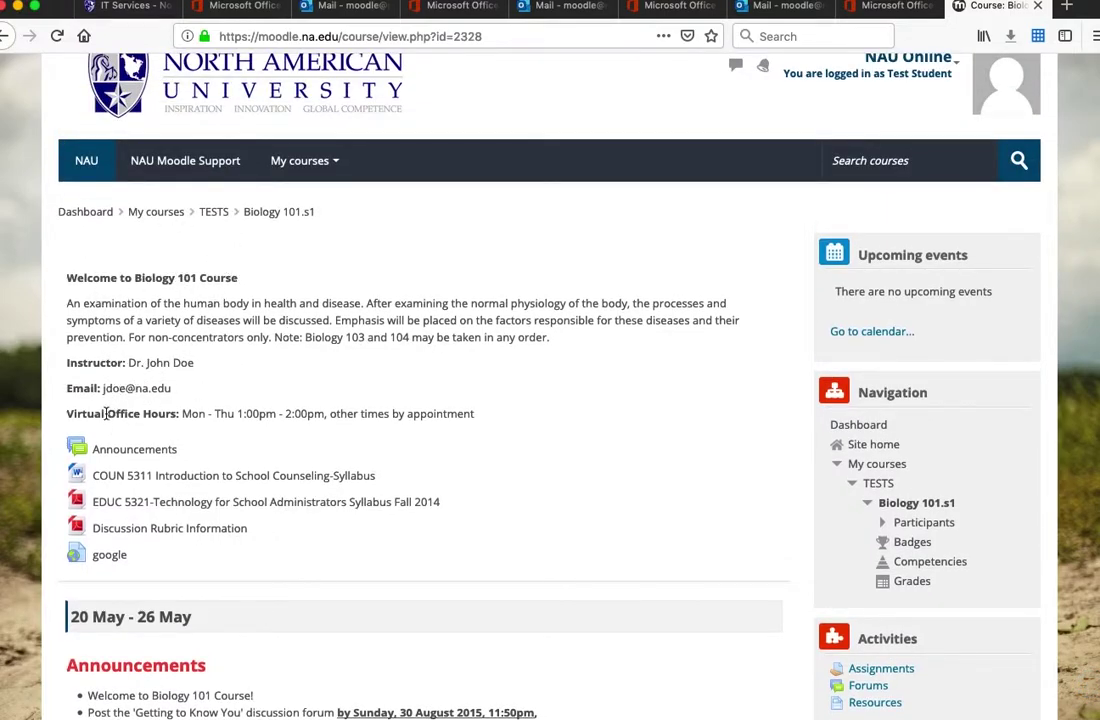
click(276, 483)
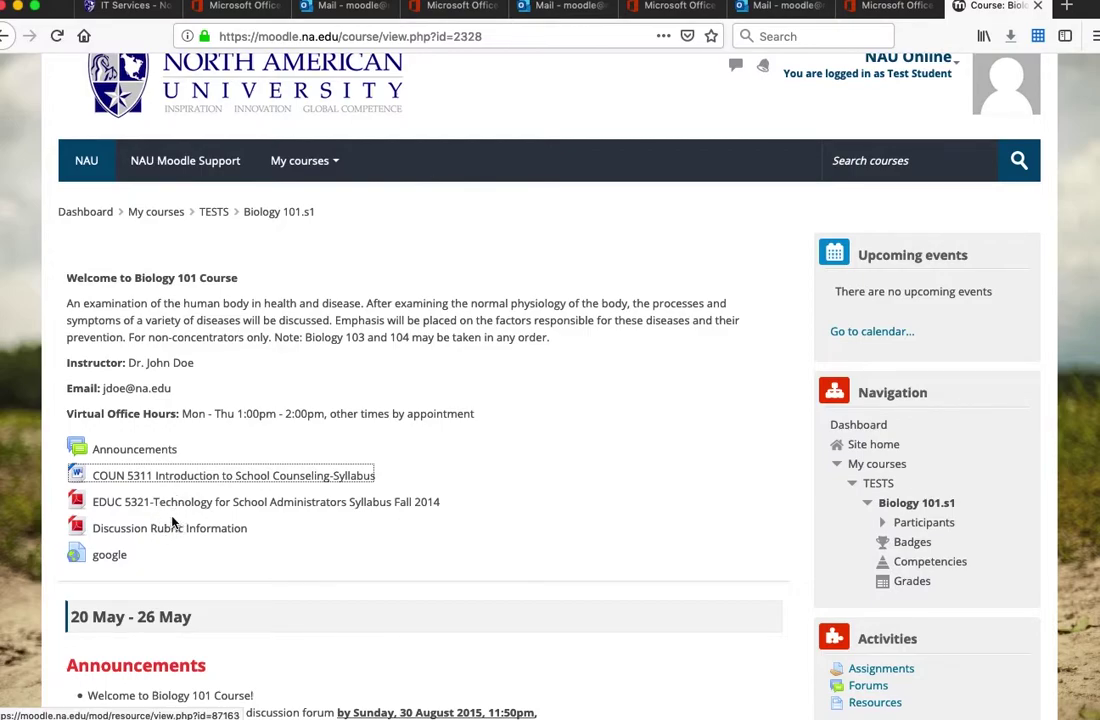
scroll(172, 521, down, 1)
scroll(172, 521, down, 7)
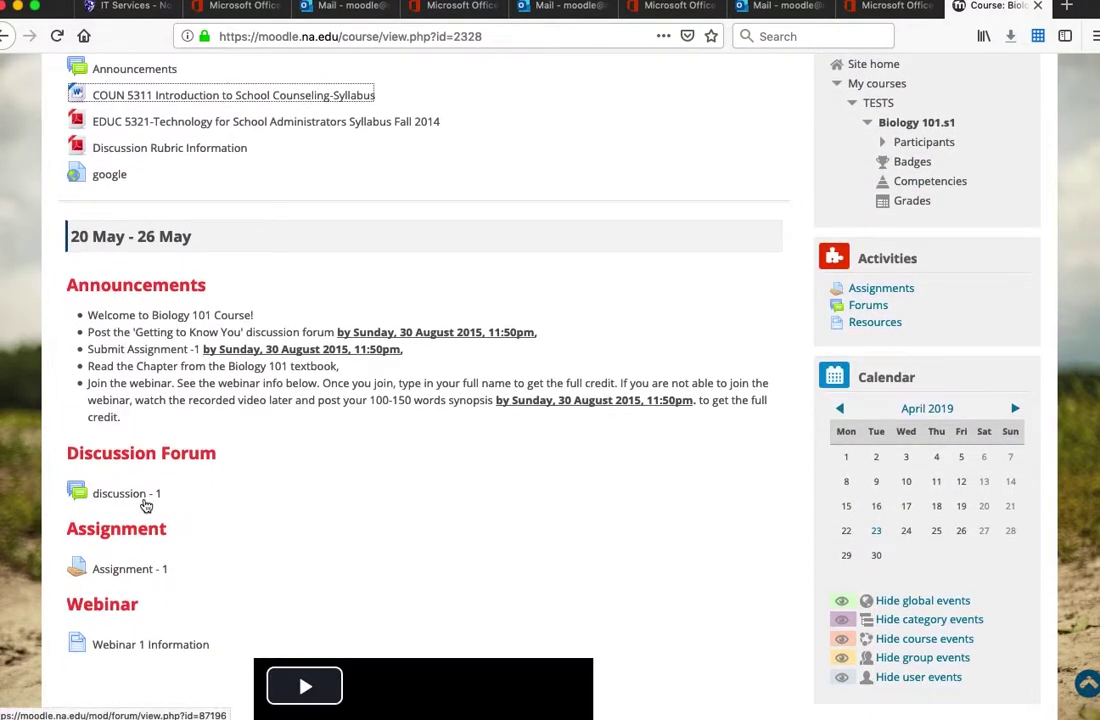